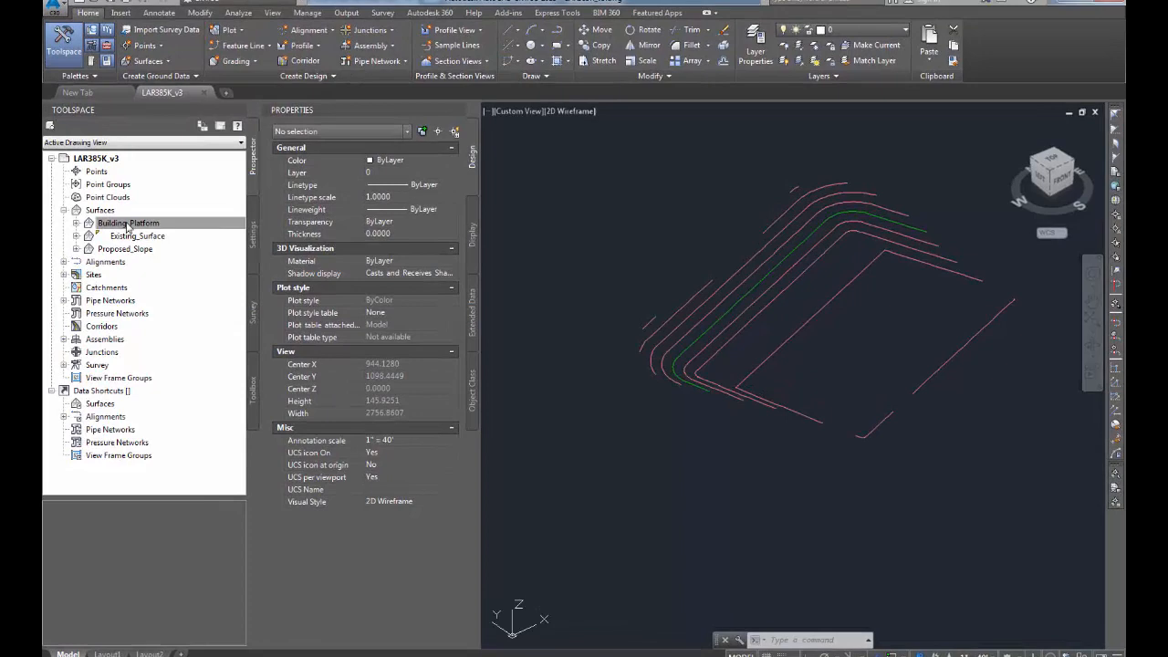
Set the Building_Platform surface's style to _No Display in its surface properties.
right_click(135, 224)
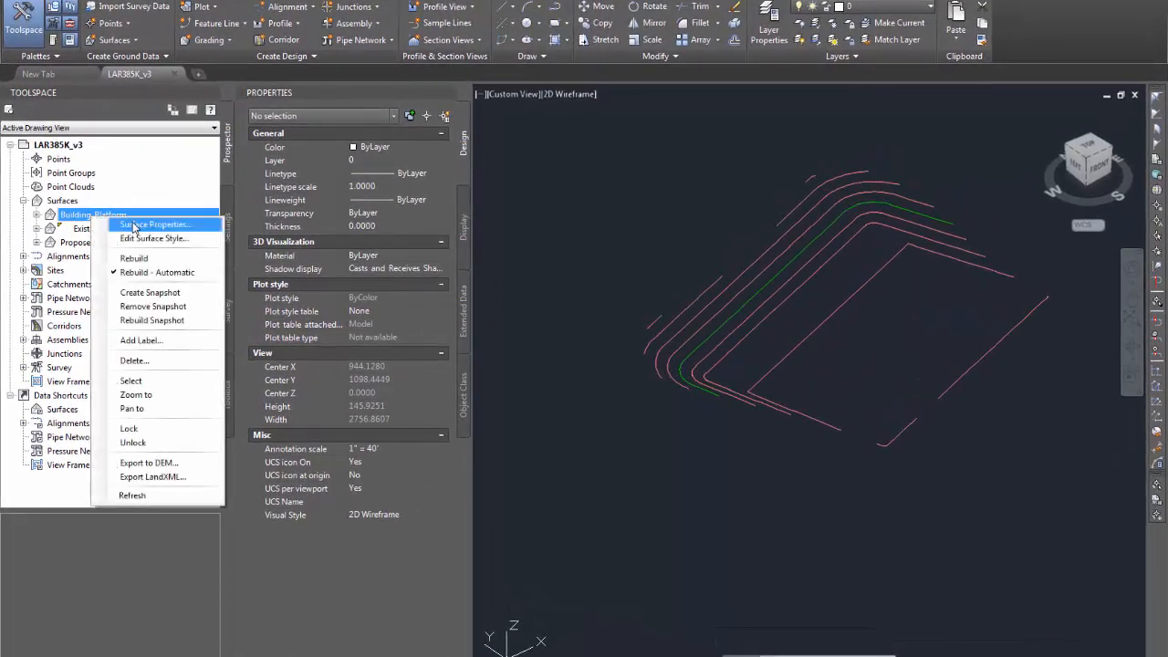
click(135, 224)
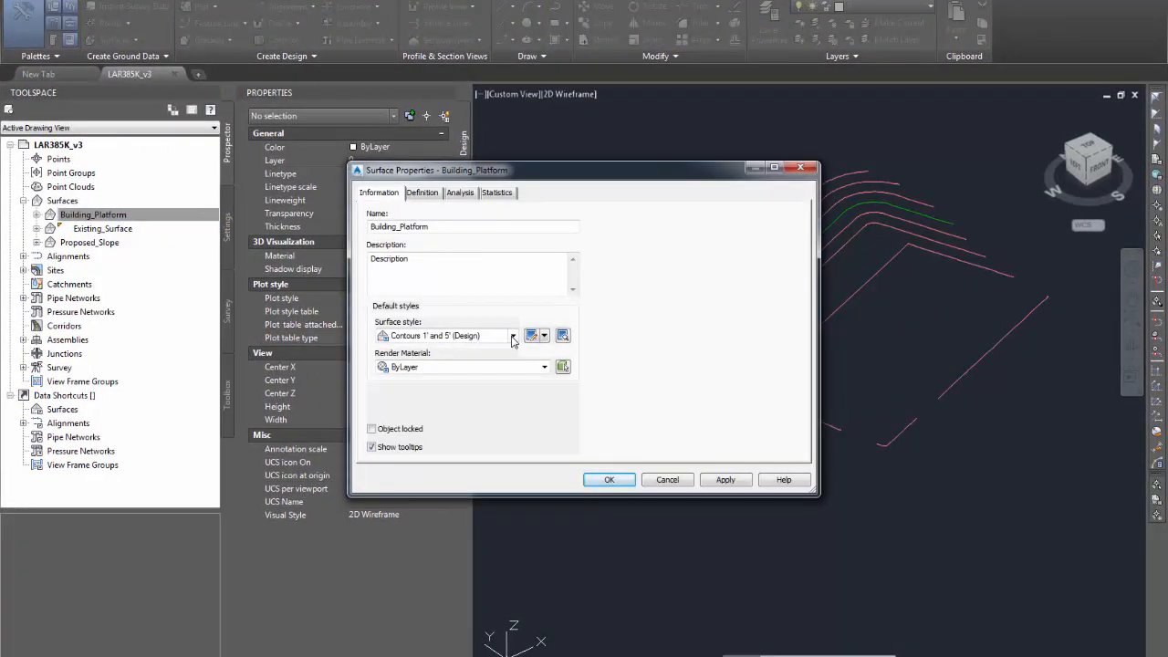
click(513, 336)
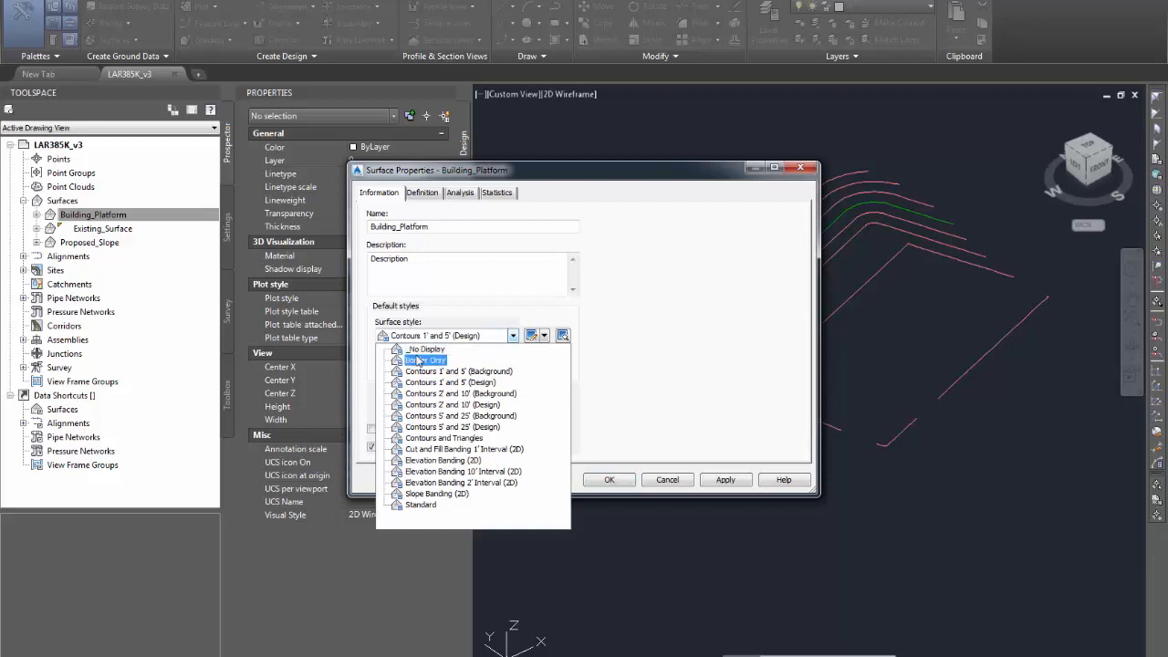
click(493, 350)
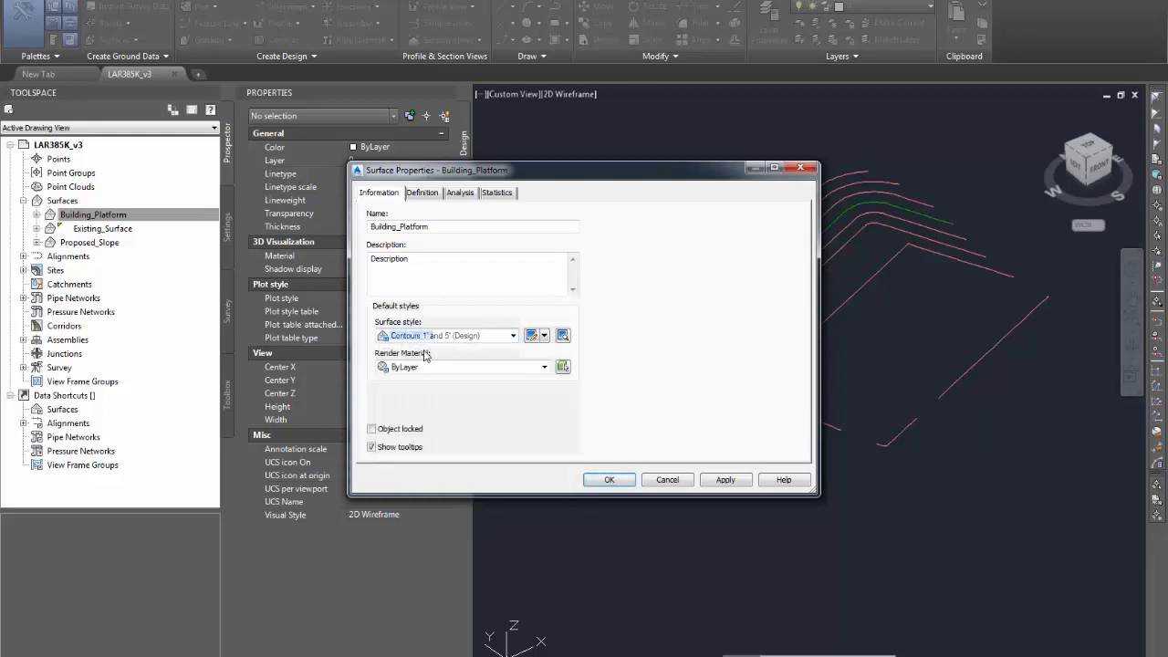
click(722, 480)
click(608, 480)
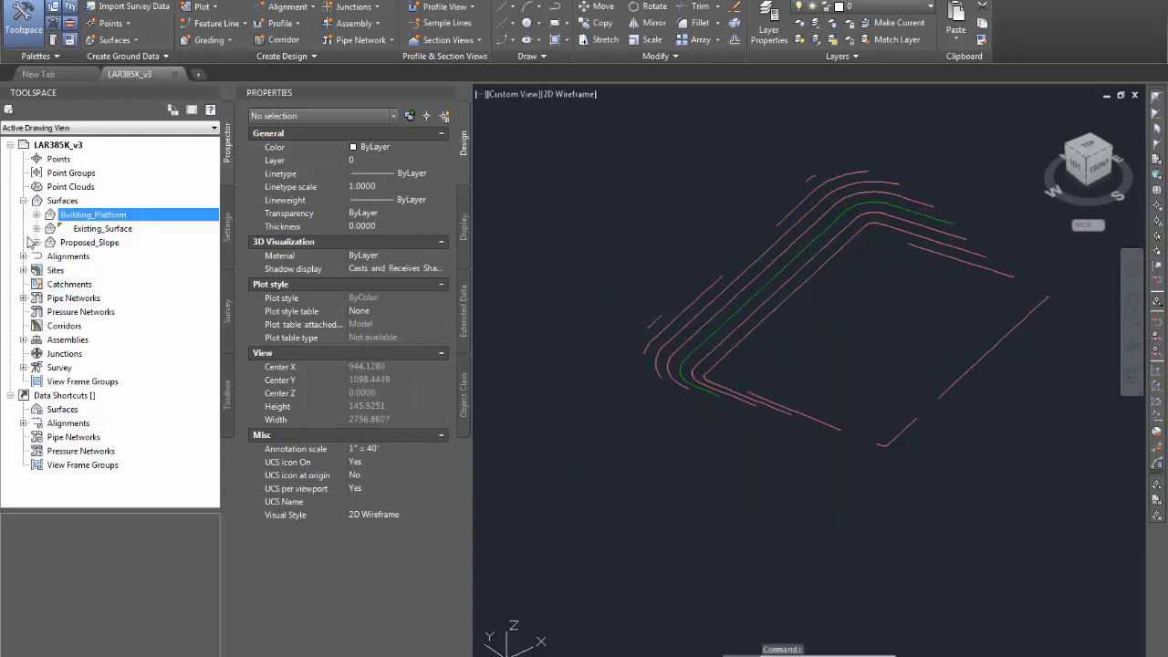
Paste the Building_Platform surface into the Proposed_Slope surface's definition as an edit and save the drawing.
click(37, 242)
click(51, 284)
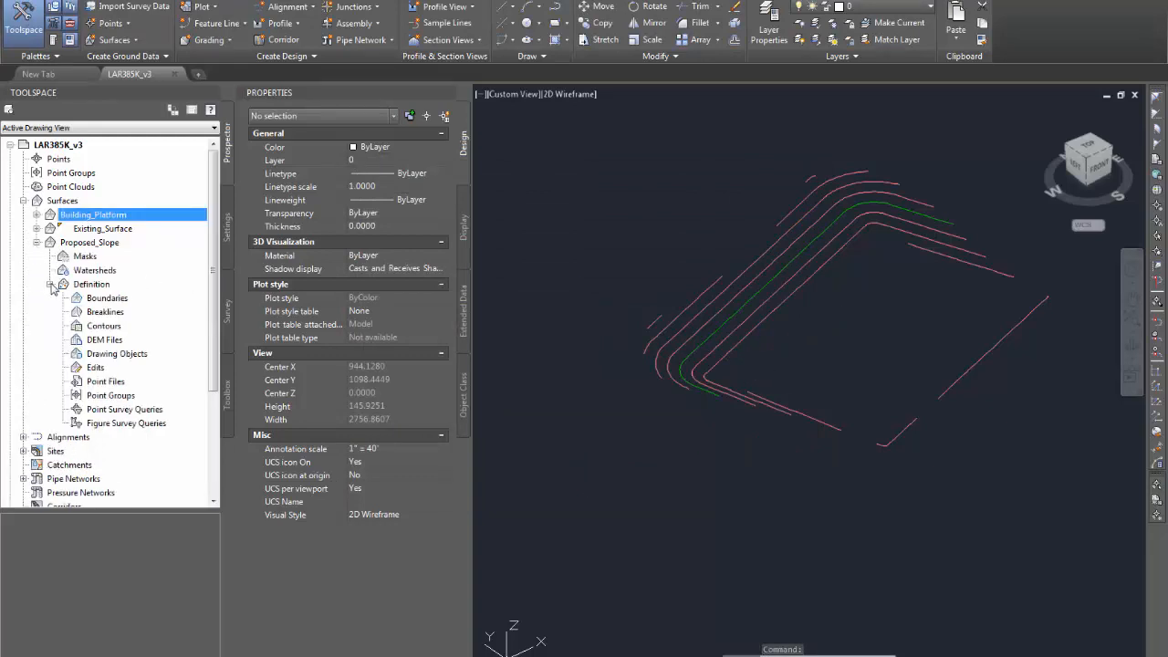
click(95, 367)
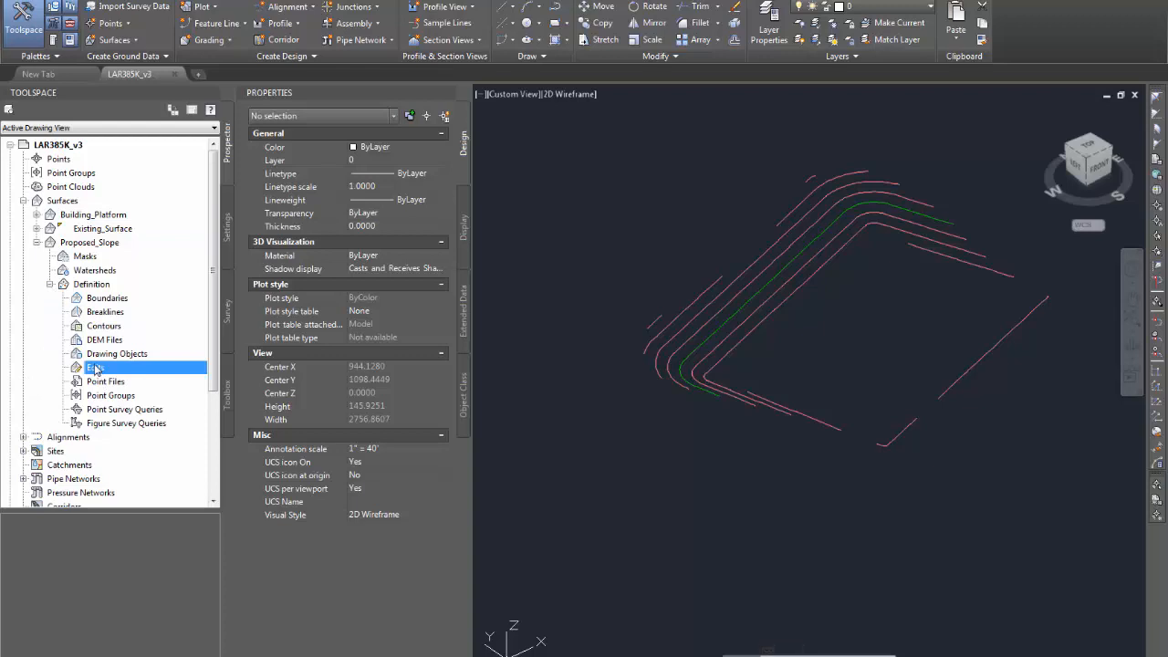
right_click(95, 367)
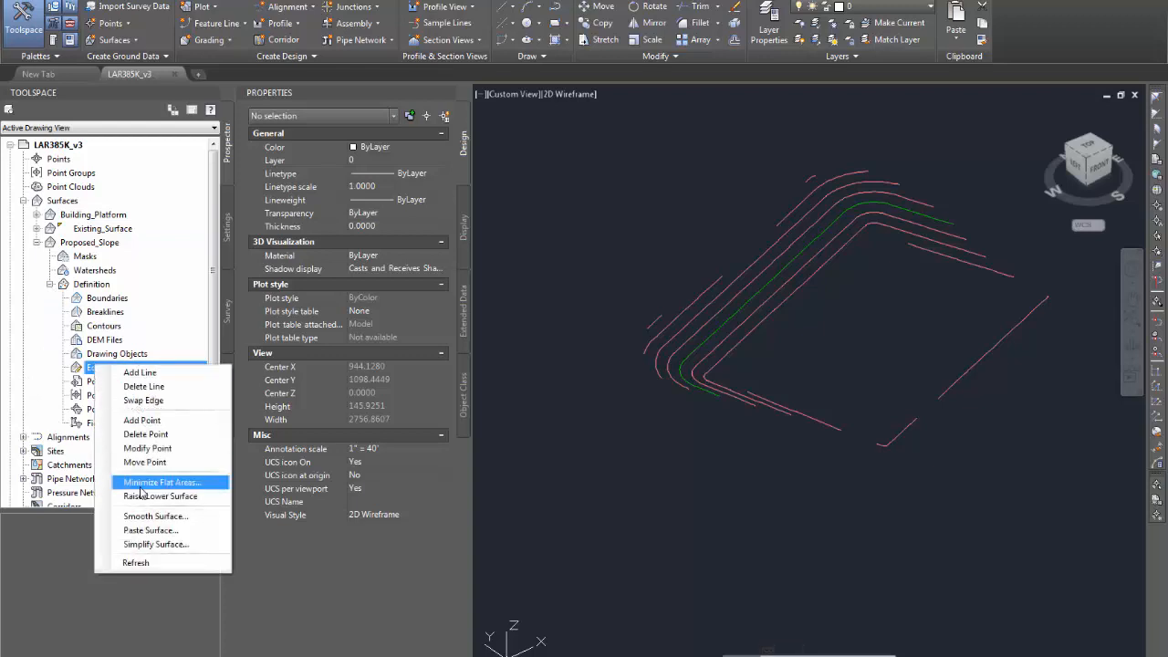
click(149, 531)
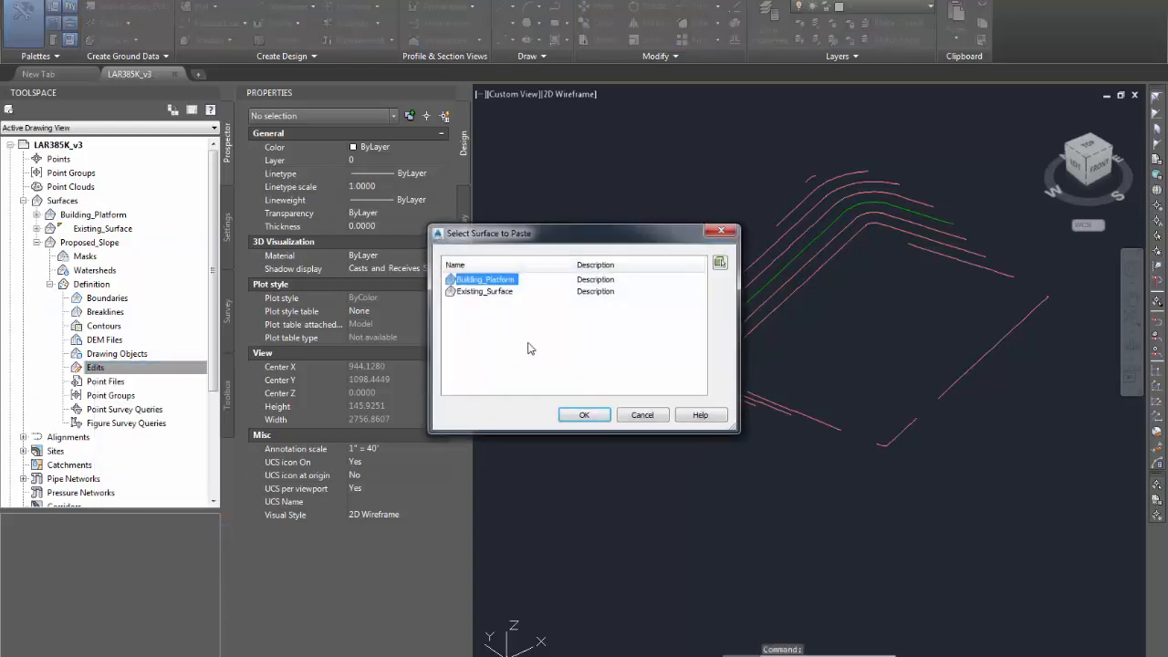
click(585, 415)
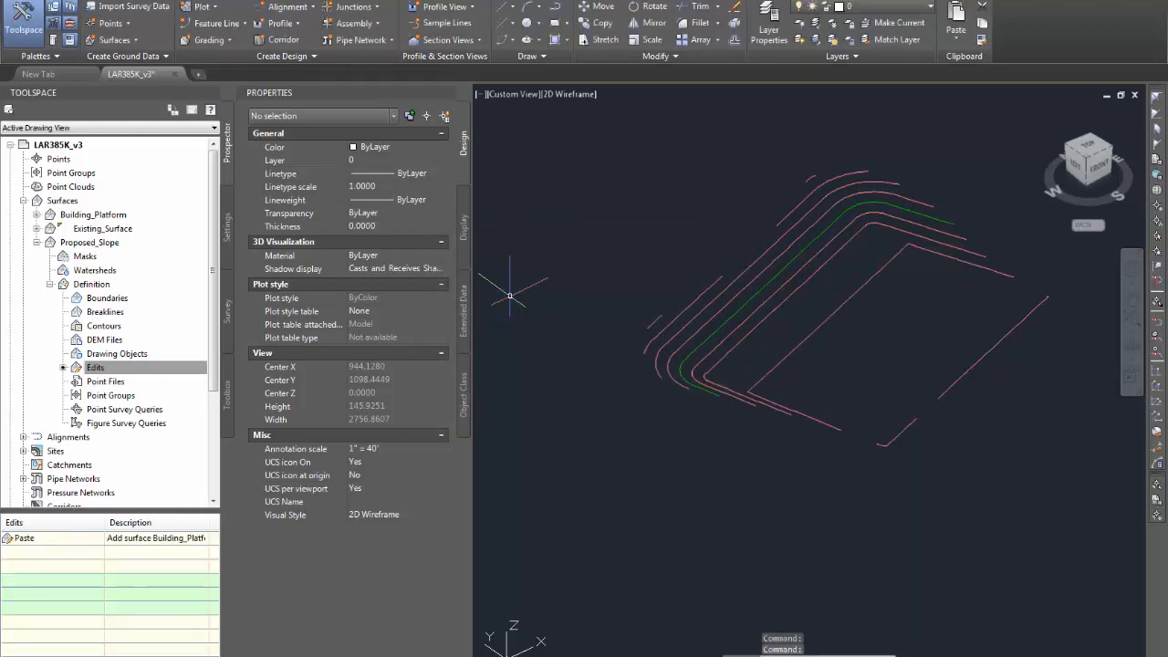
key(ctrl+s)
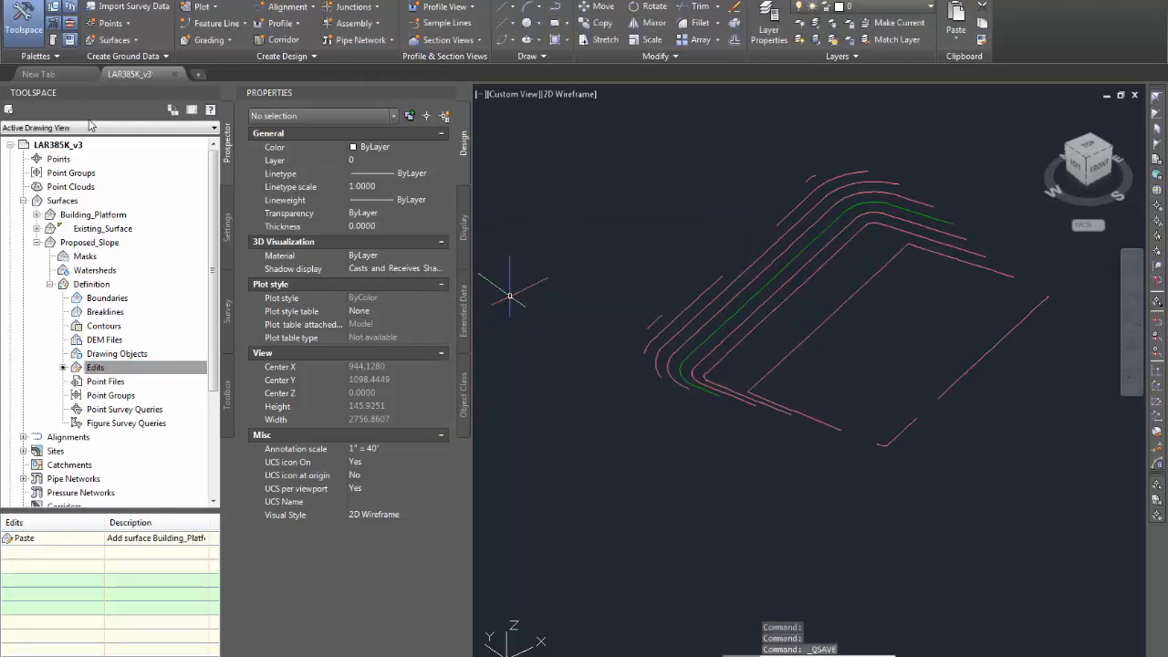
Rebuild the Proposed_Slope surface and save the drawing.
click(89, 243)
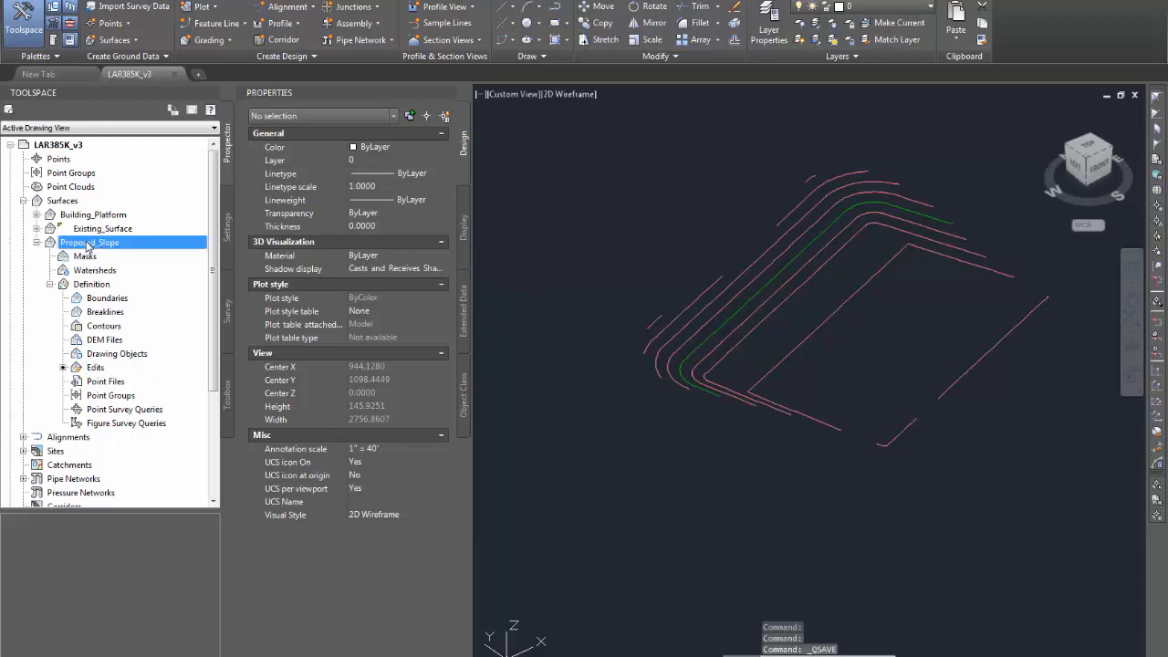
right_click(88, 246)
click(117, 284)
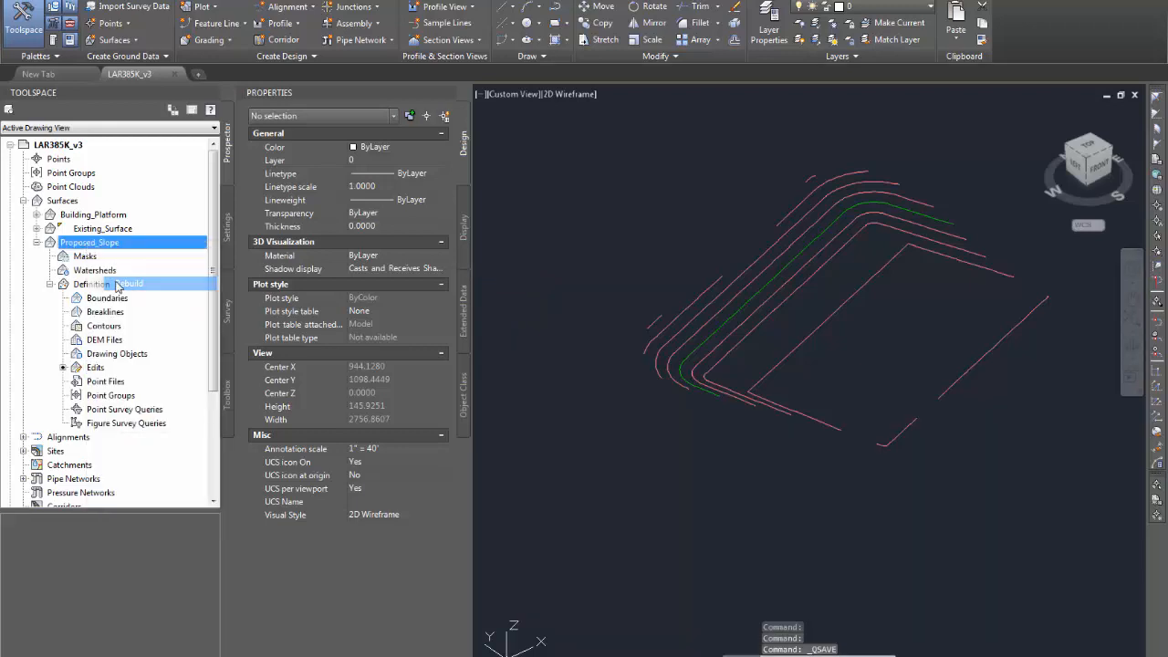
click(37, 243)
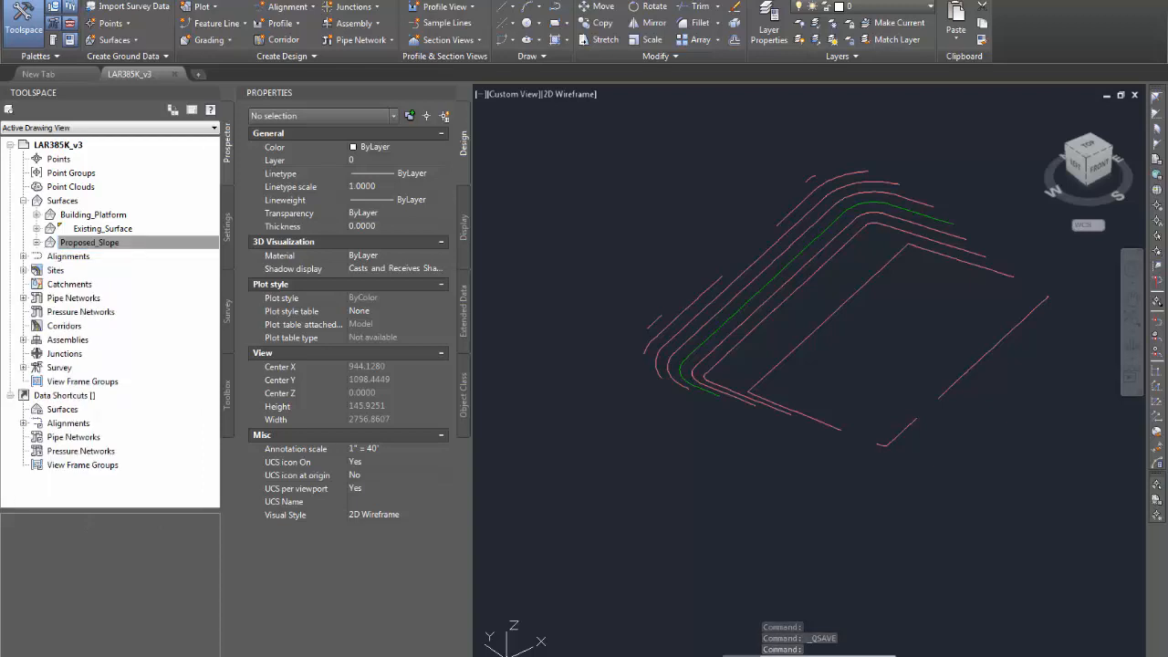
key(ctrl+s)
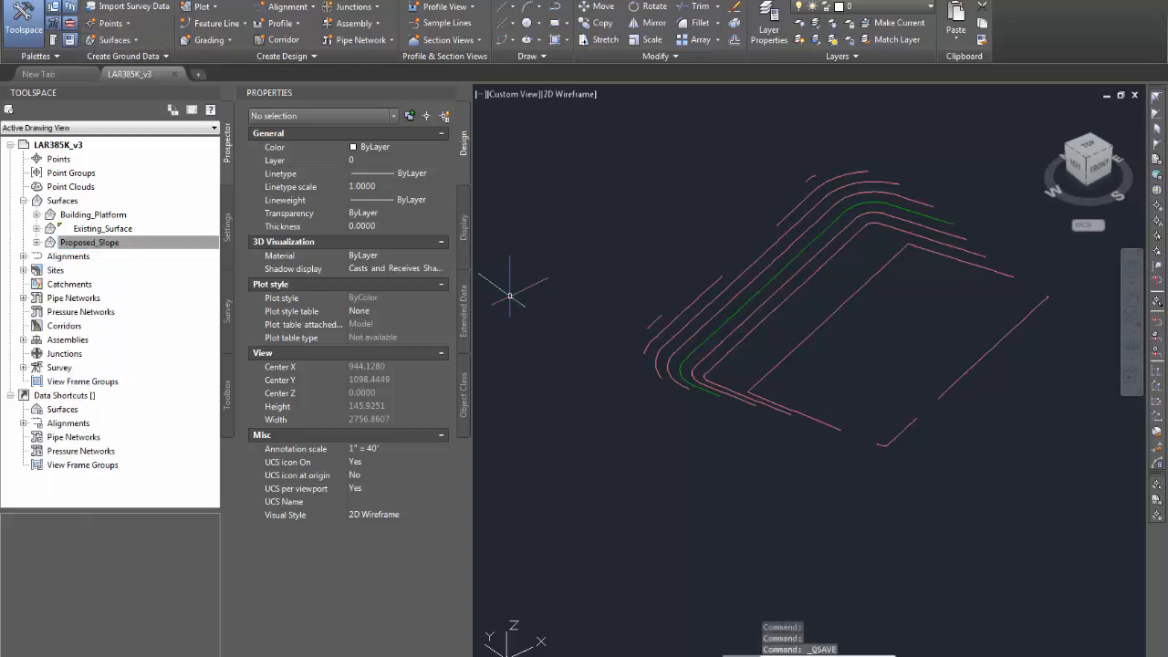
Create a triangulation surface named Composite_Surface with the default layer and style.
click(62, 201)
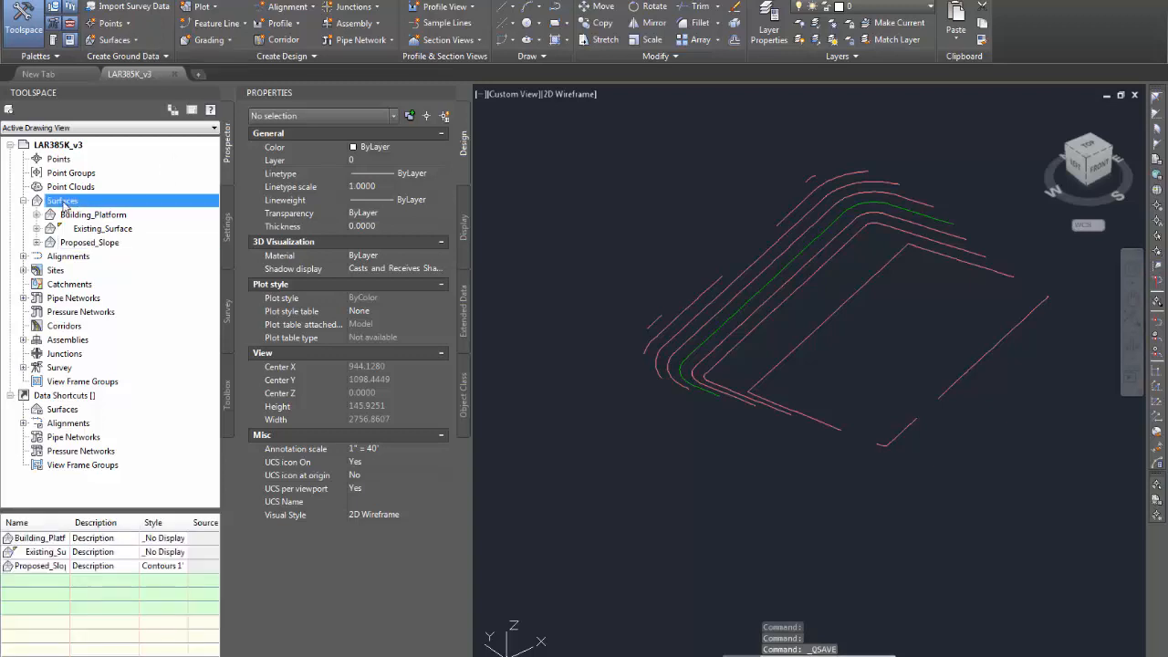
right_click(63, 203)
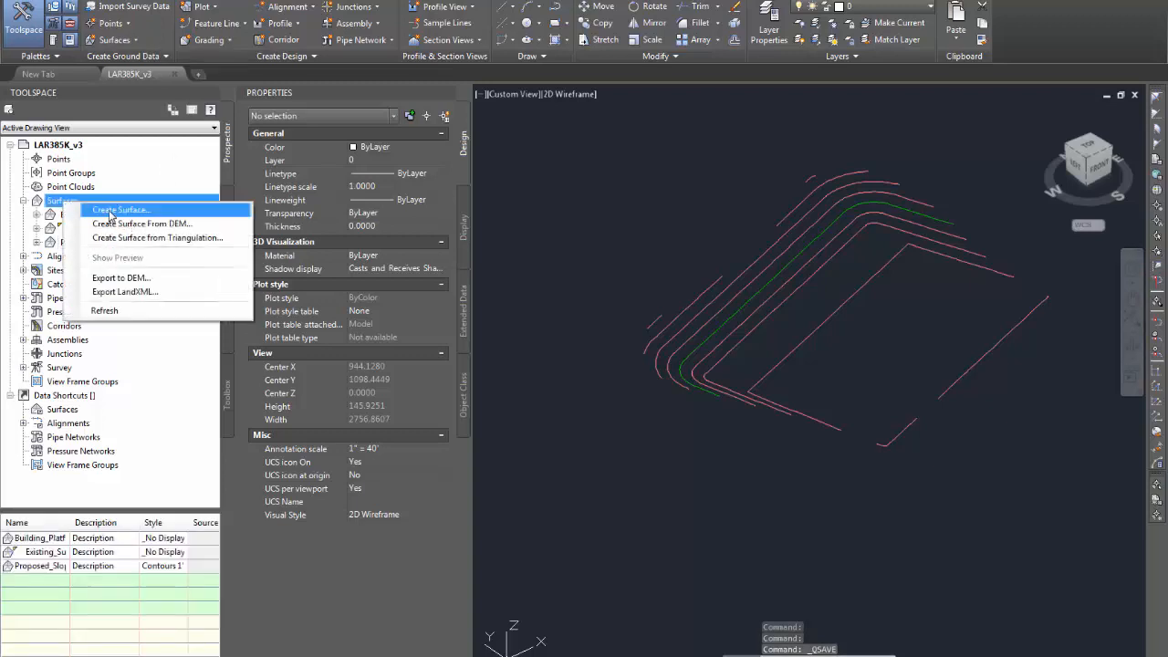
click(109, 212)
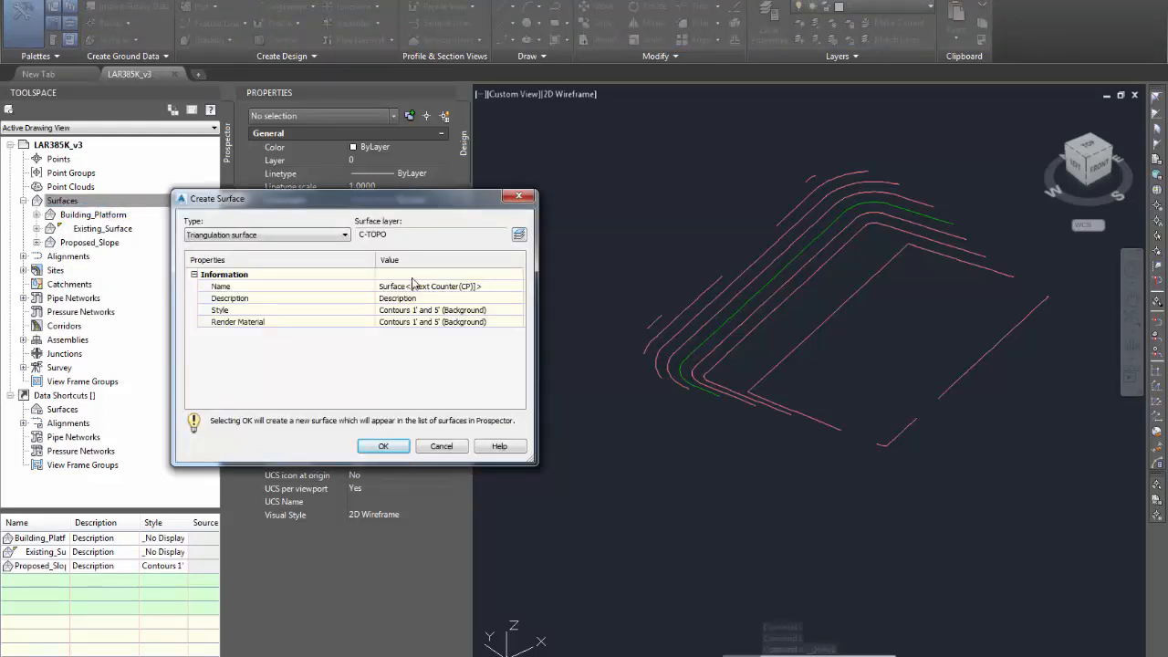
click(492, 284)
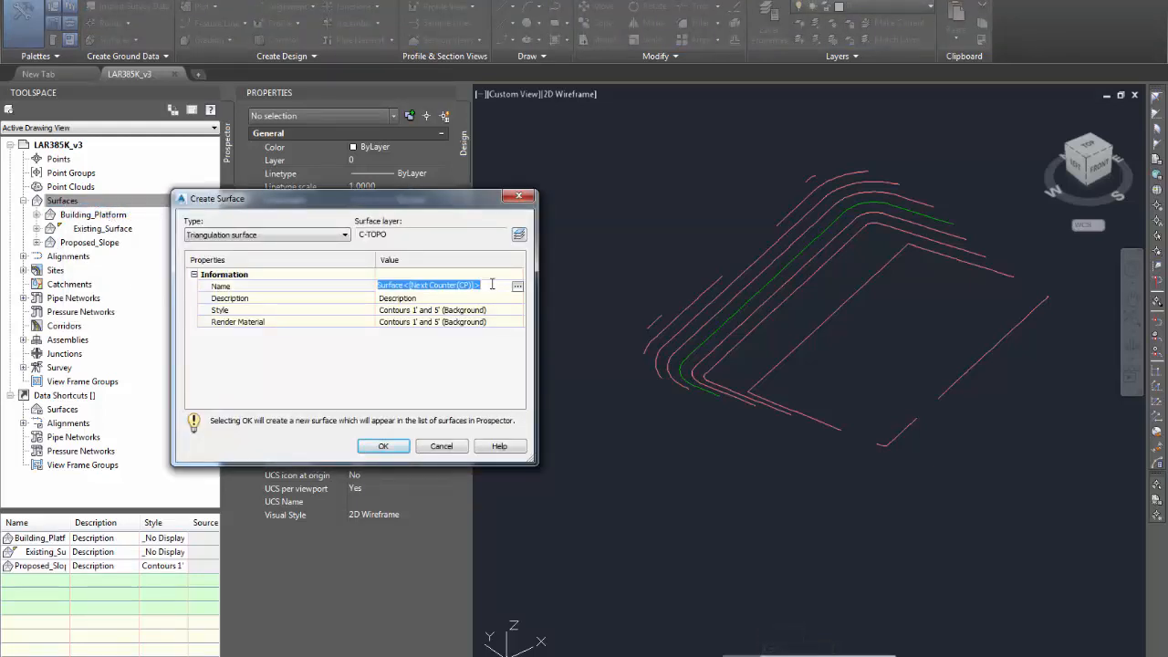
text(Composite_Surface)
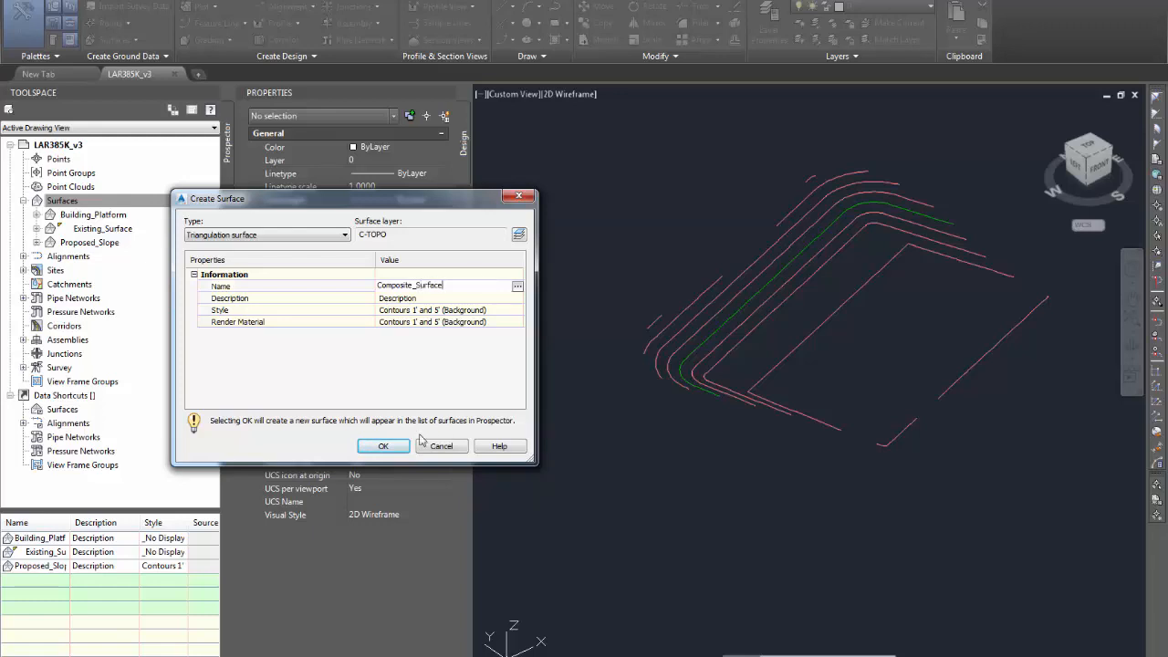
click(383, 445)
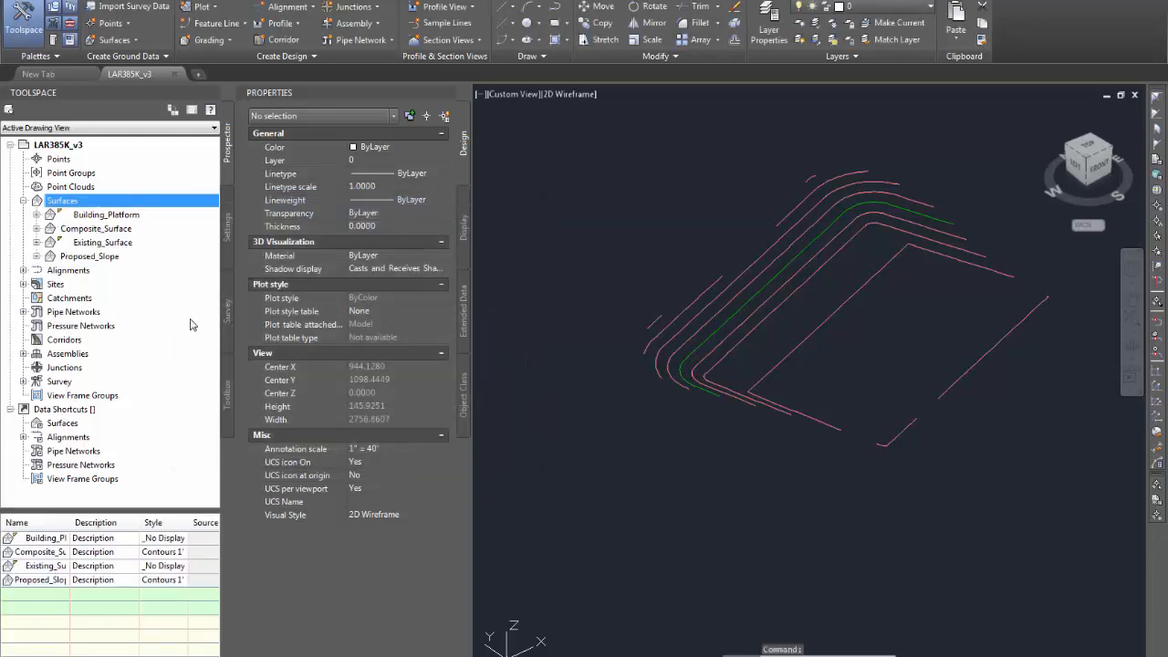
Paste Existing_Surface and Proposed_Slope together into the Composite_Surface definition as edits and save the drawing.
click(36, 229)
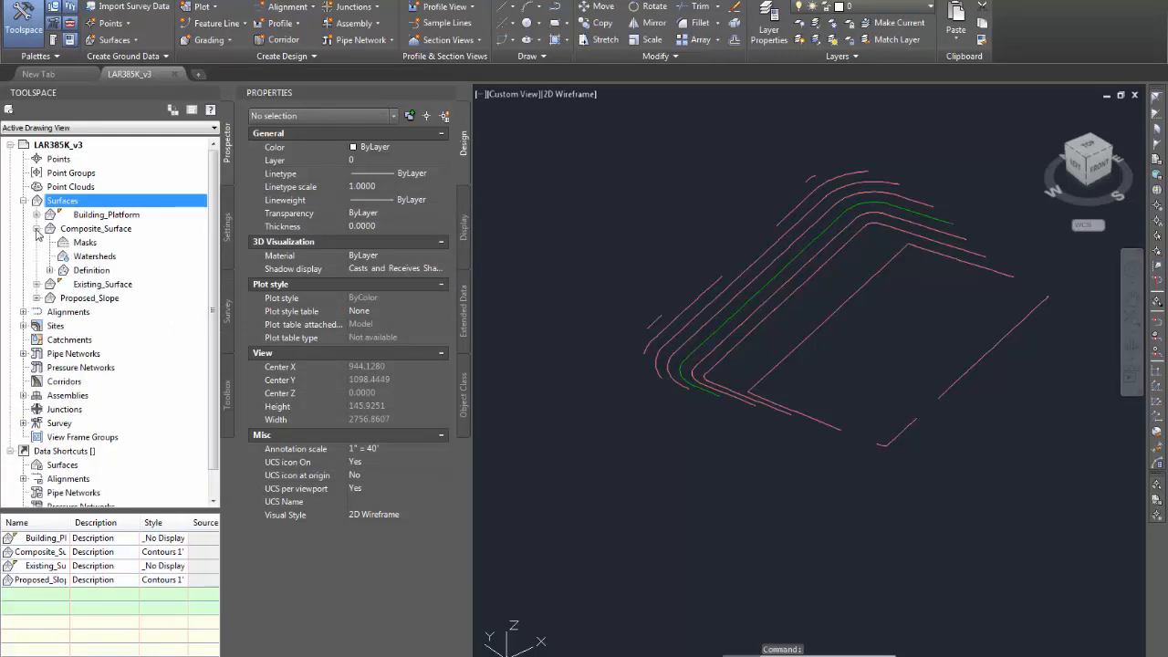
click(50, 270)
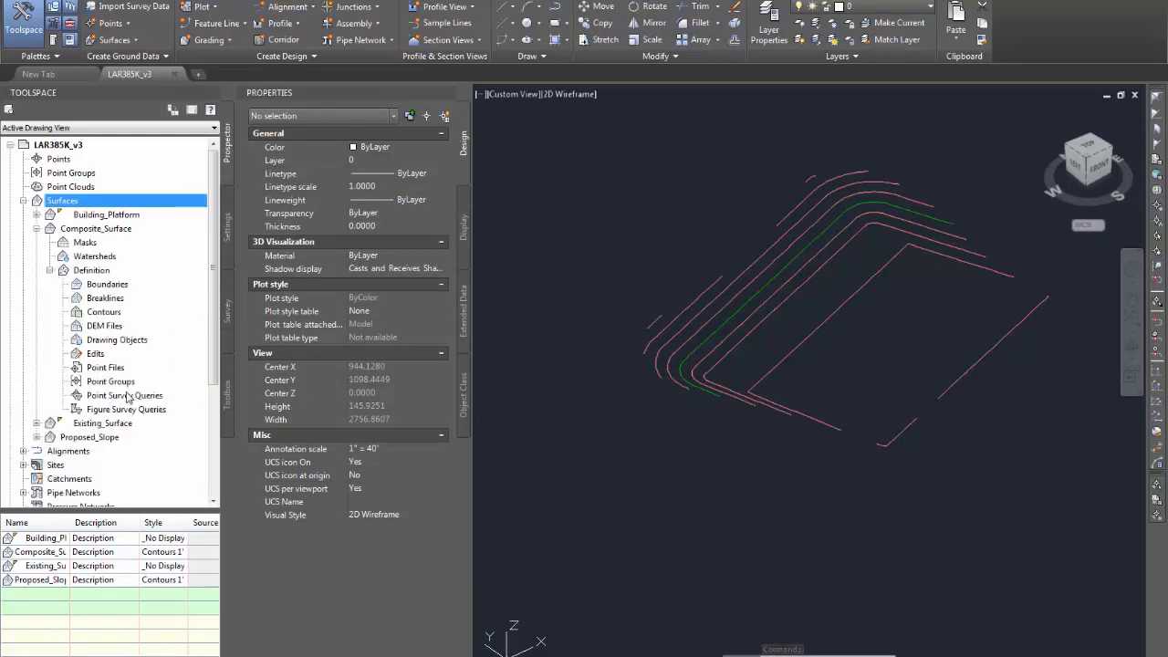
click(95, 354)
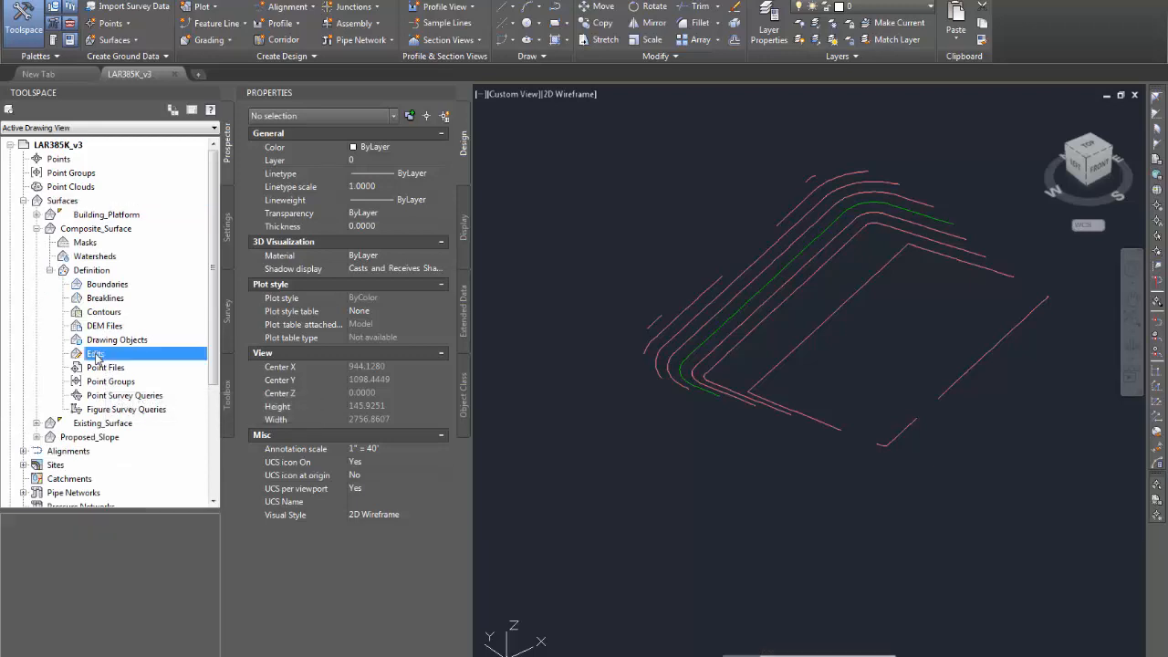
right_click(95, 356)
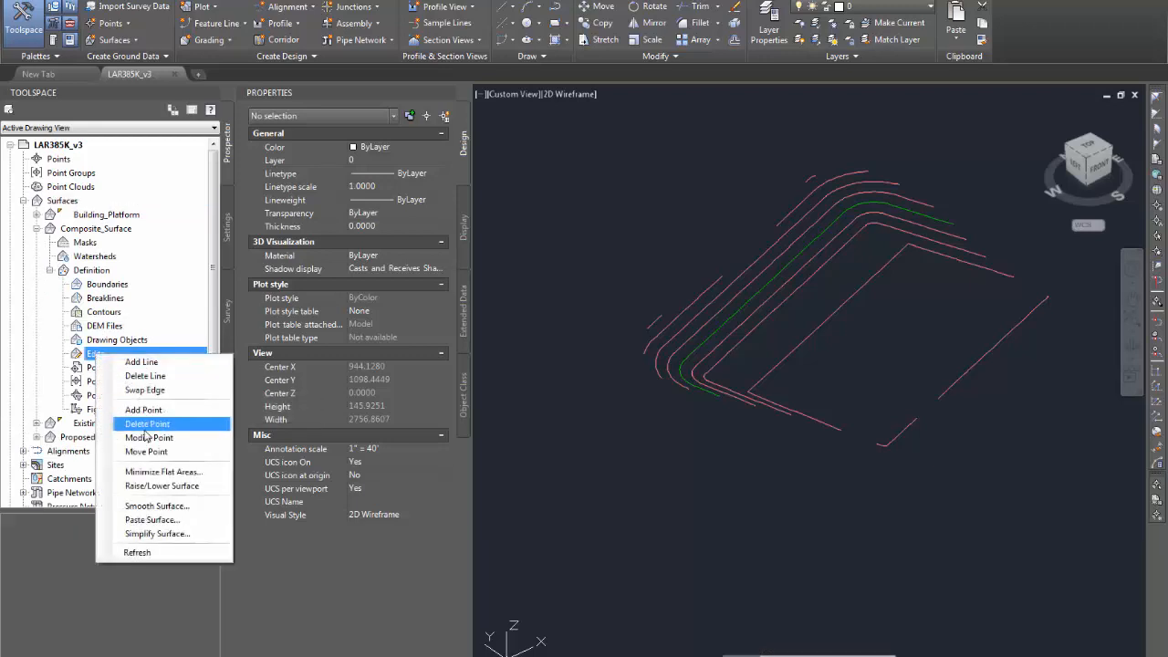
click(156, 520)
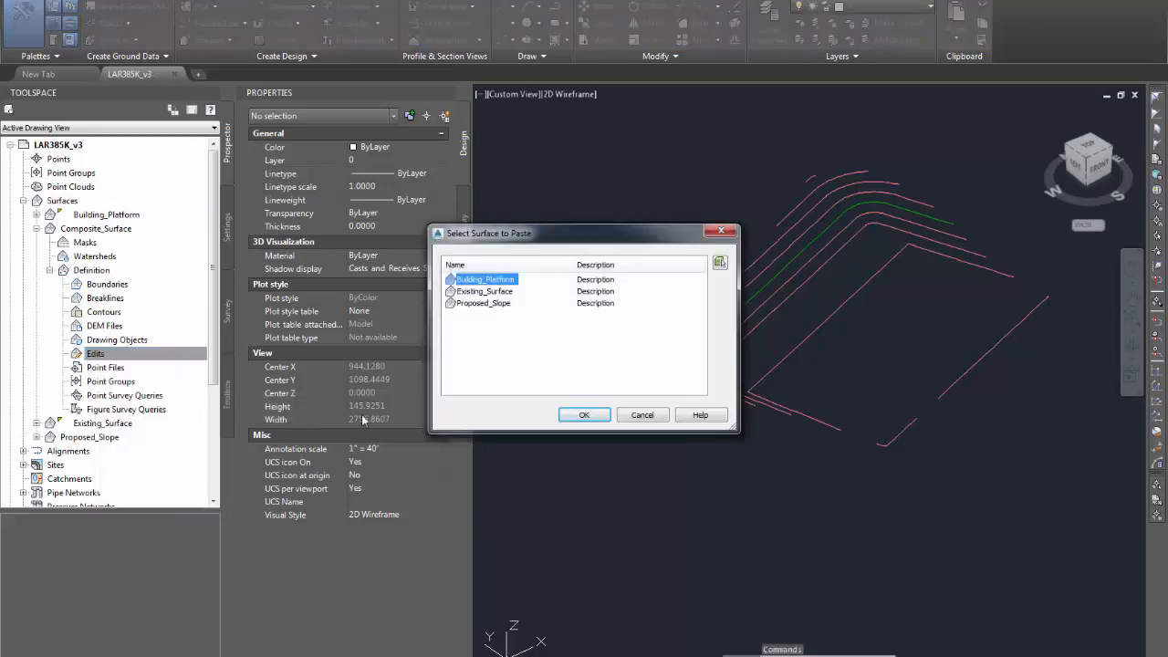
click(468, 292)
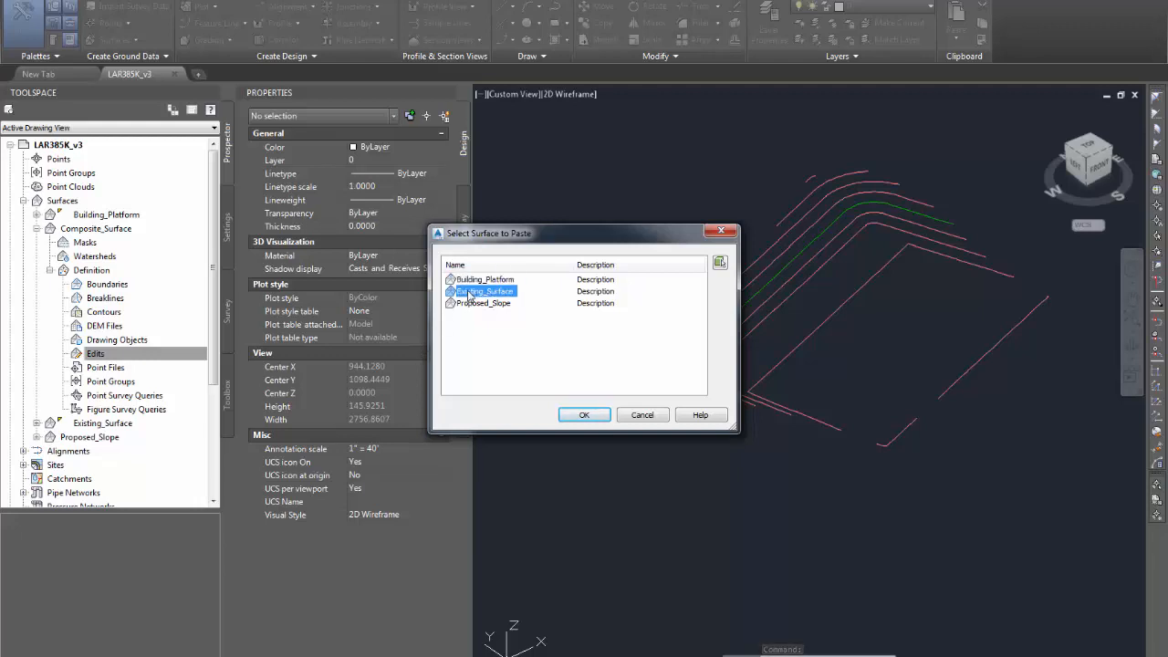
shift+click(474, 304)
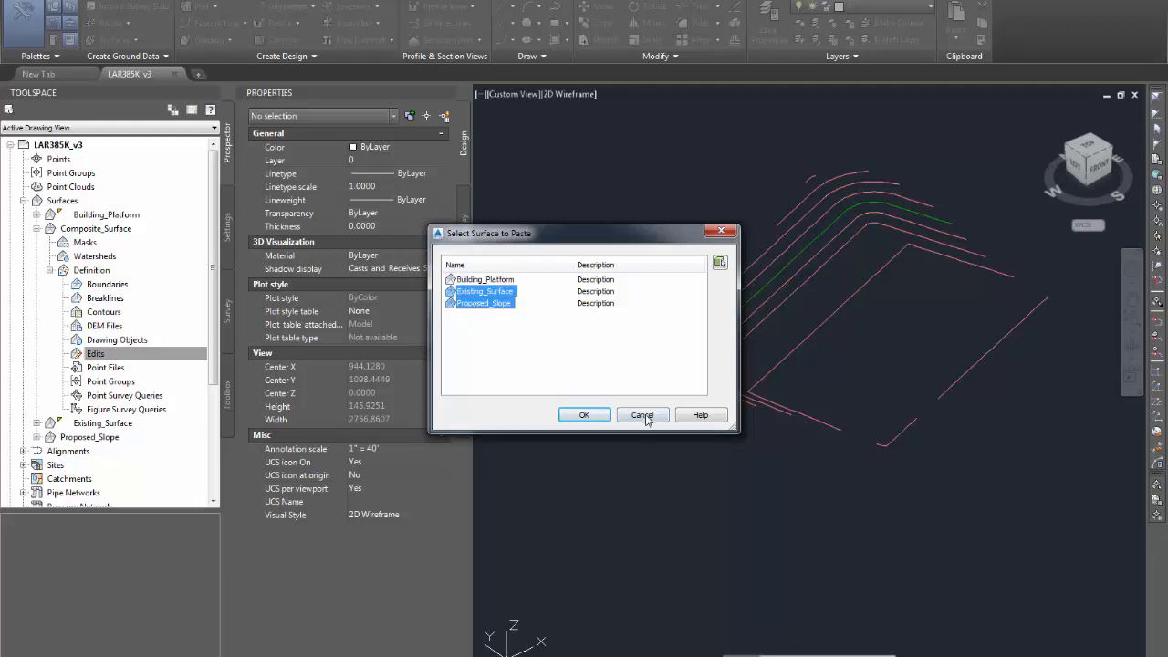
click(585, 415)
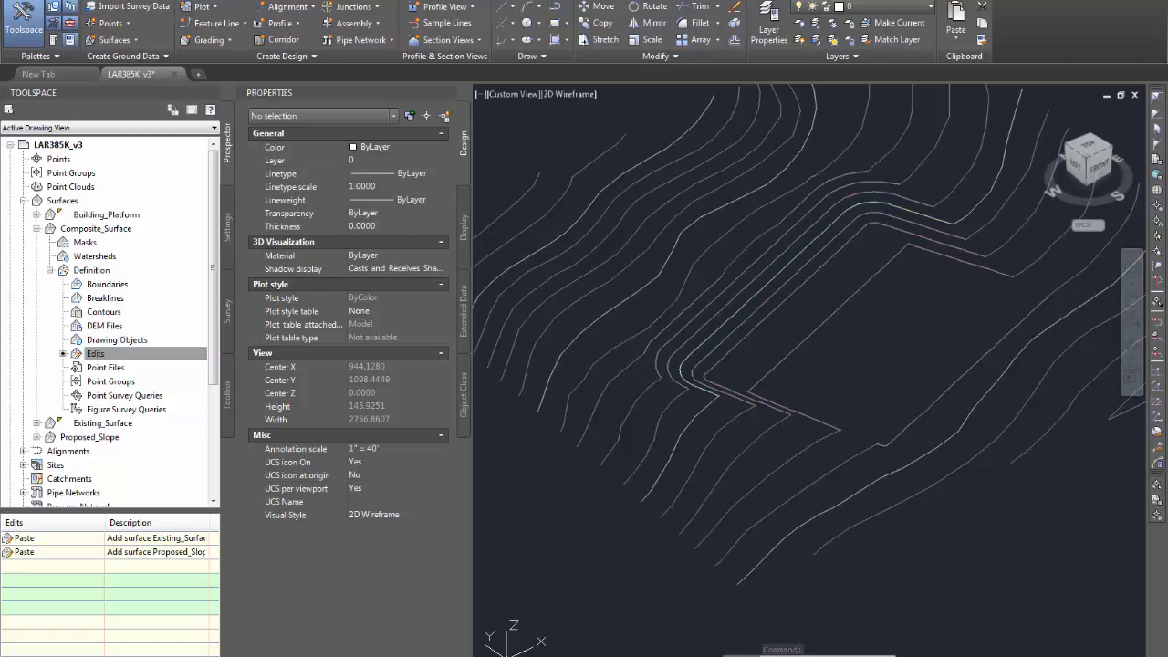
key(ctrl+s)
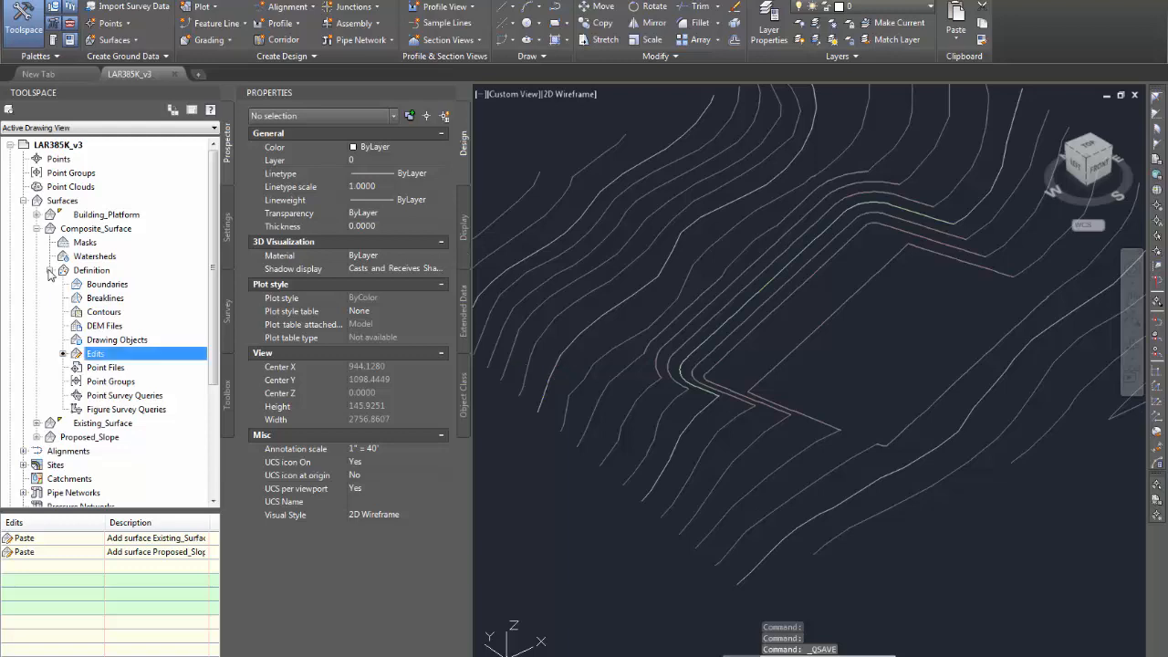
click(37, 229)
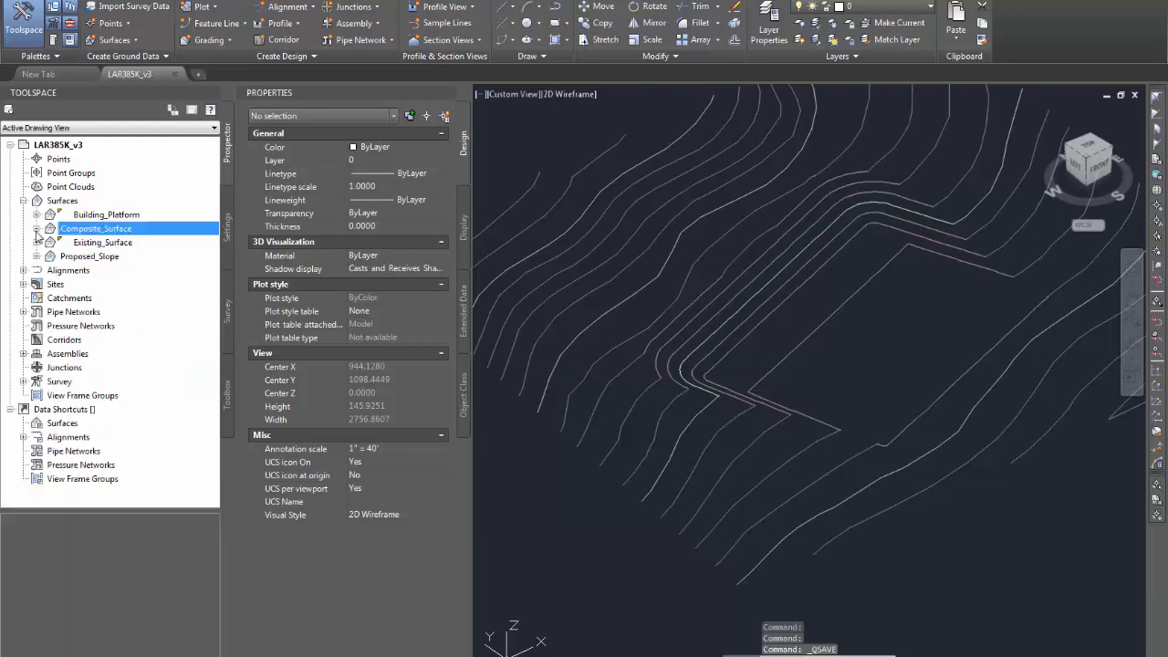
Check the surface style assigned to Existing_Surface in its surface properties.
click(99, 245)
right_click(99, 244)
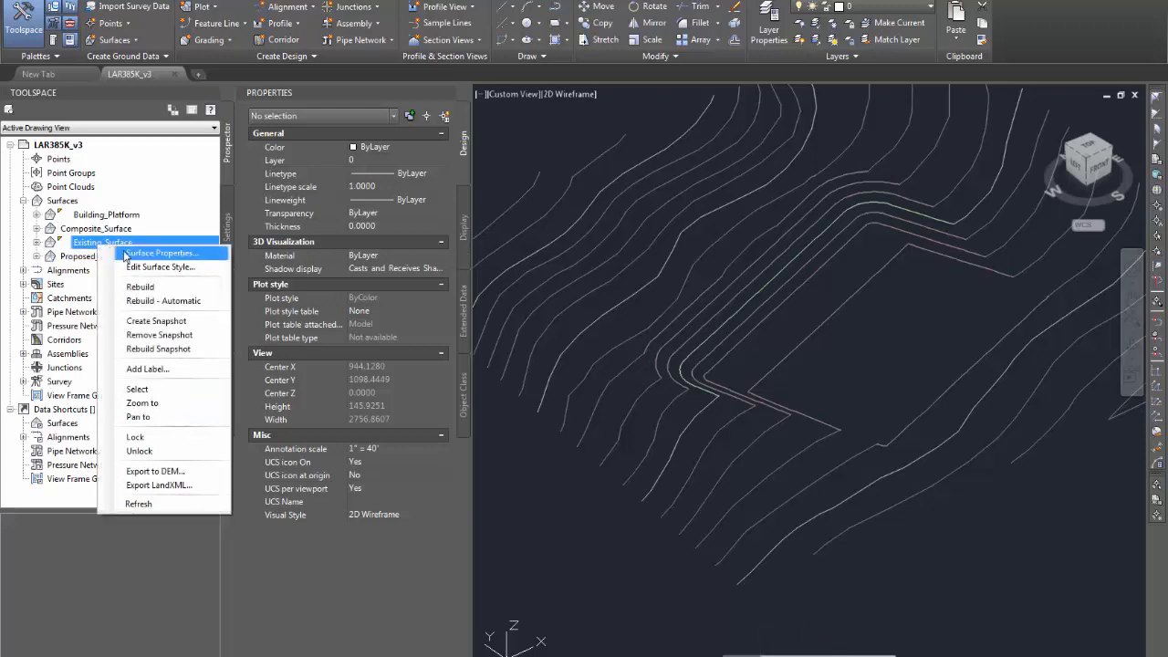
click(155, 254)
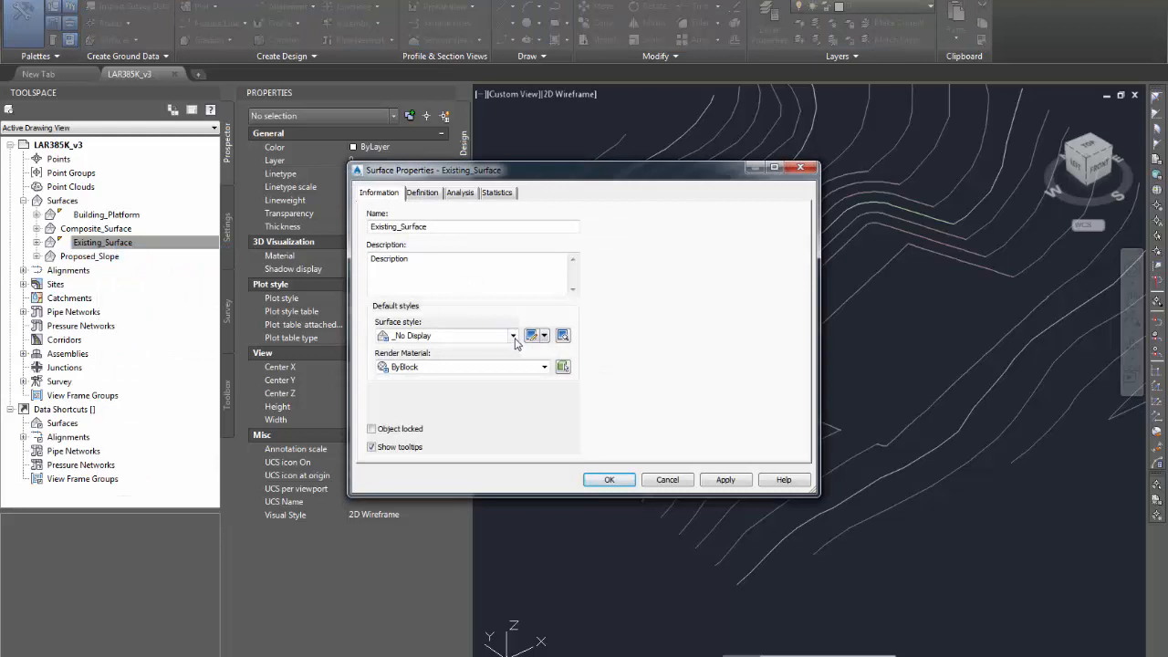
click(725, 481)
click(615, 480)
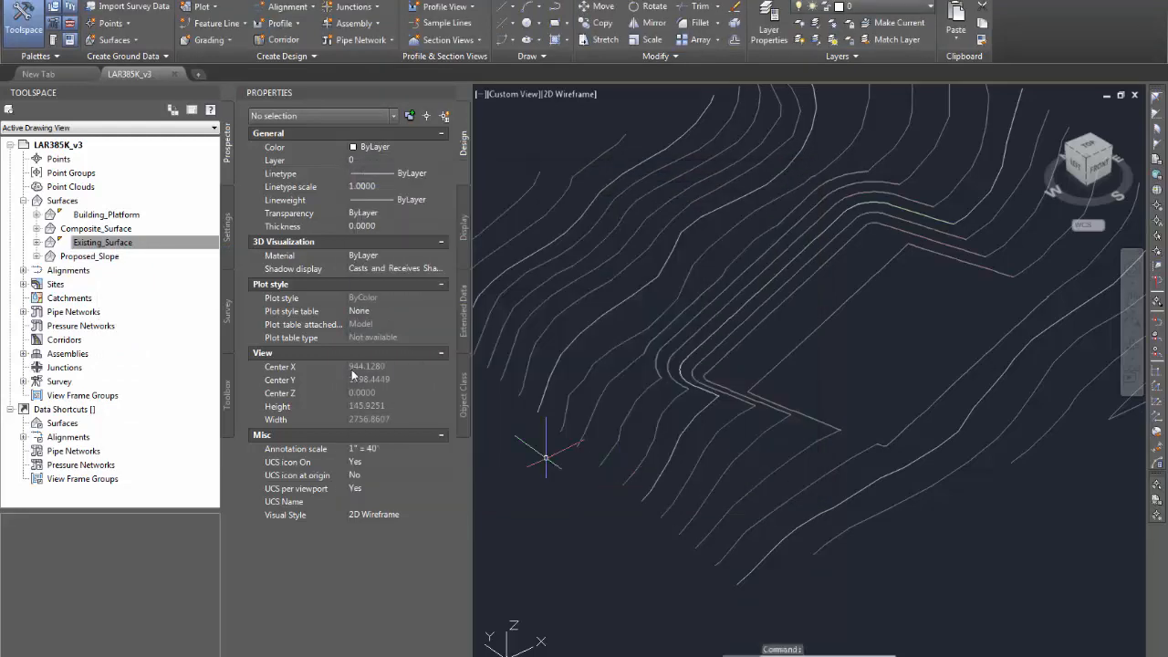
Hide the Proposed_Slope surface by assigning it the _No Display surface style.
click(102, 257)
right_click(105, 262)
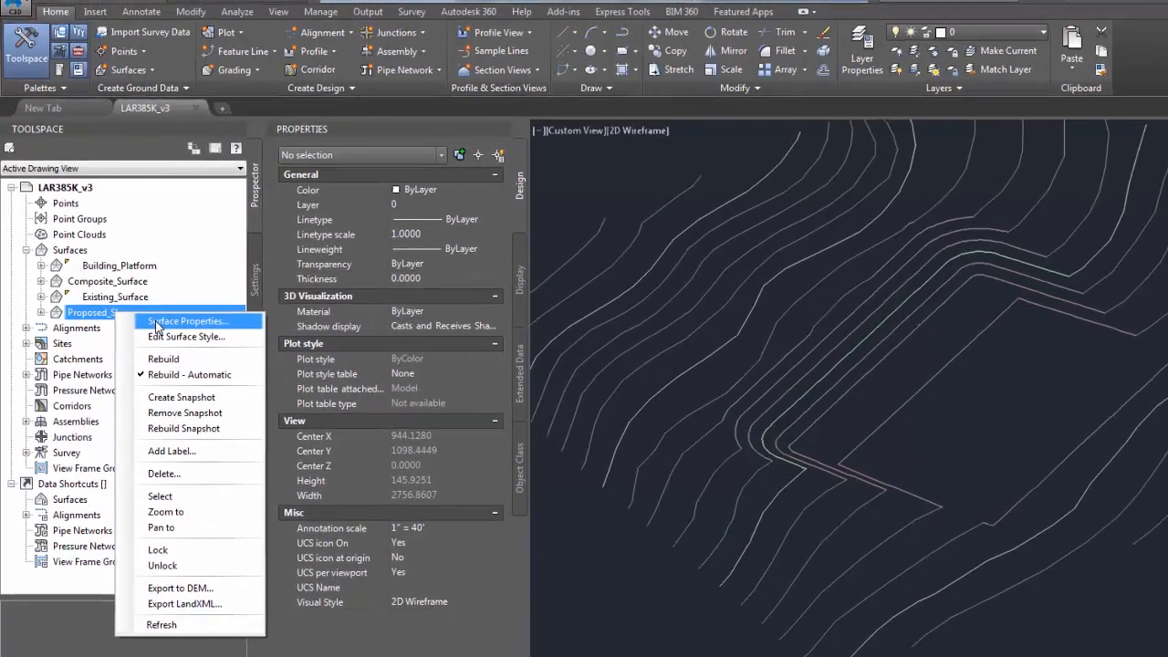
click(140, 265)
click(602, 428)
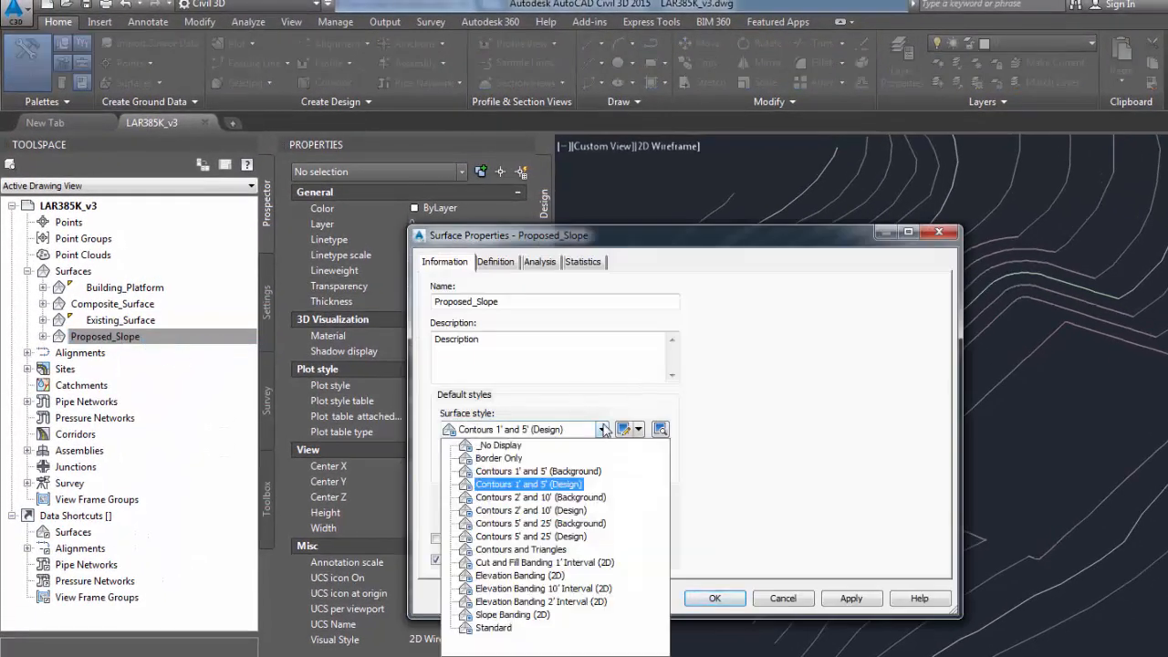
click(509, 446)
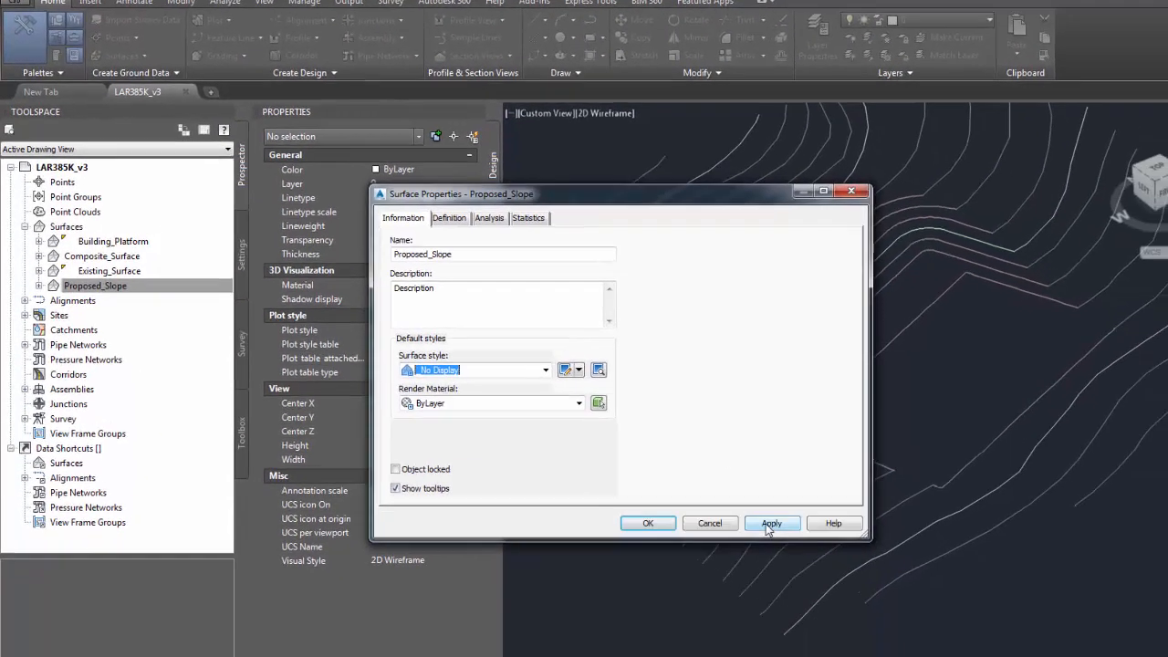
click(832, 584)
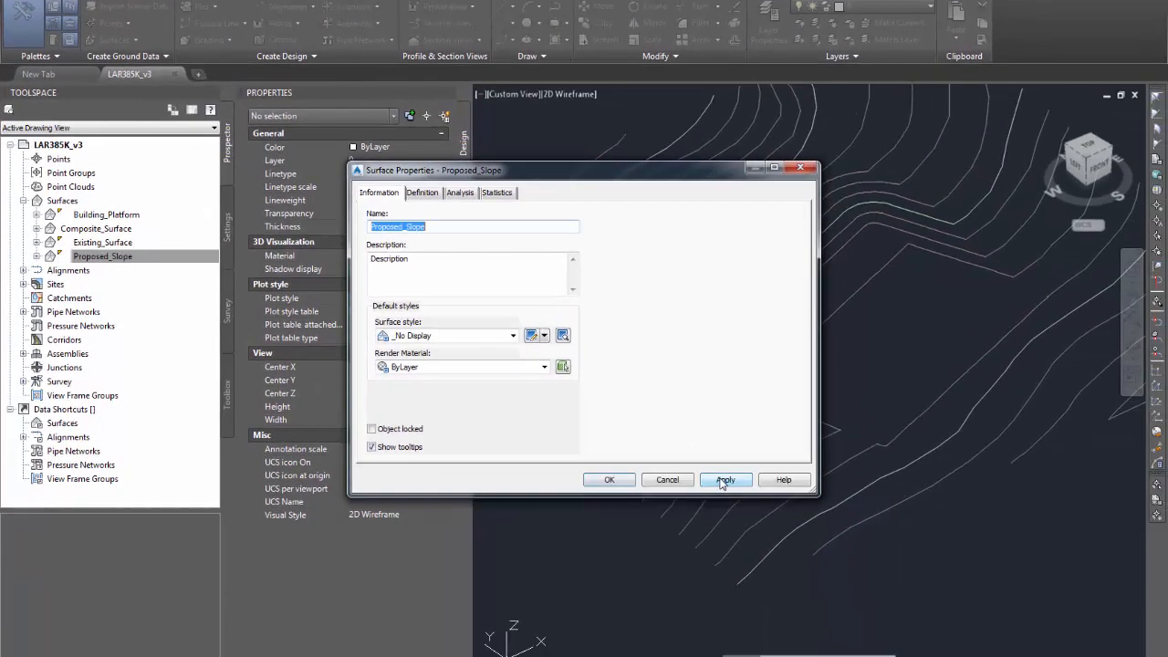
click(609, 481)
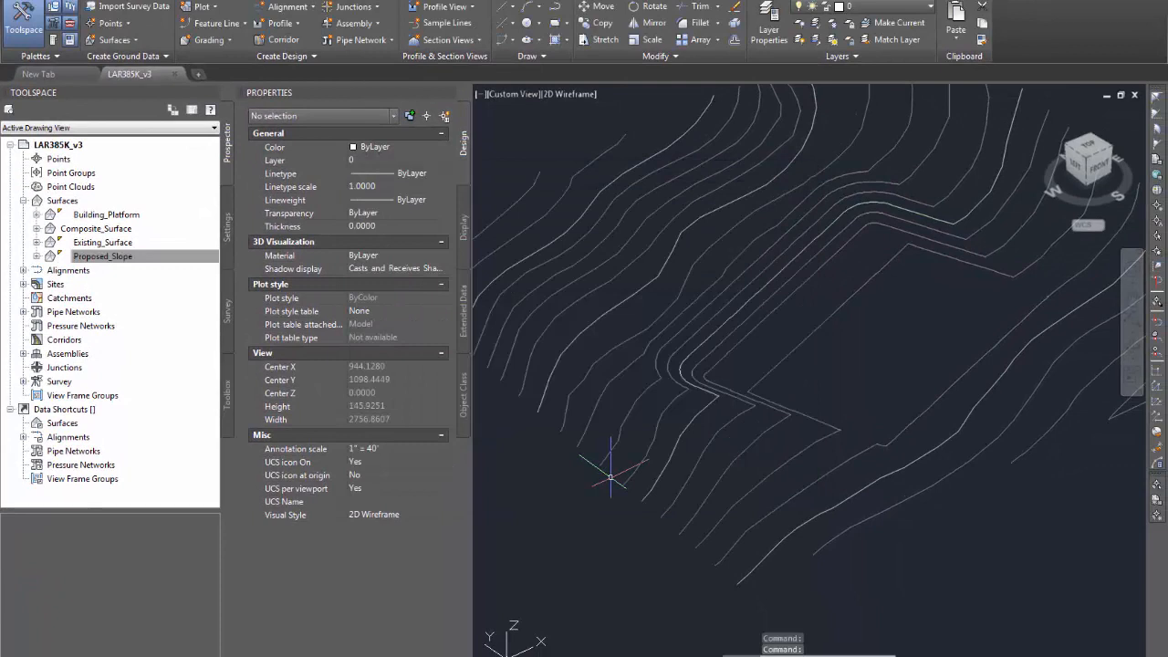
Edit the Composite_Surface style so triangles are visible in the model view and major and minor contours are turned off.
click(95, 232)
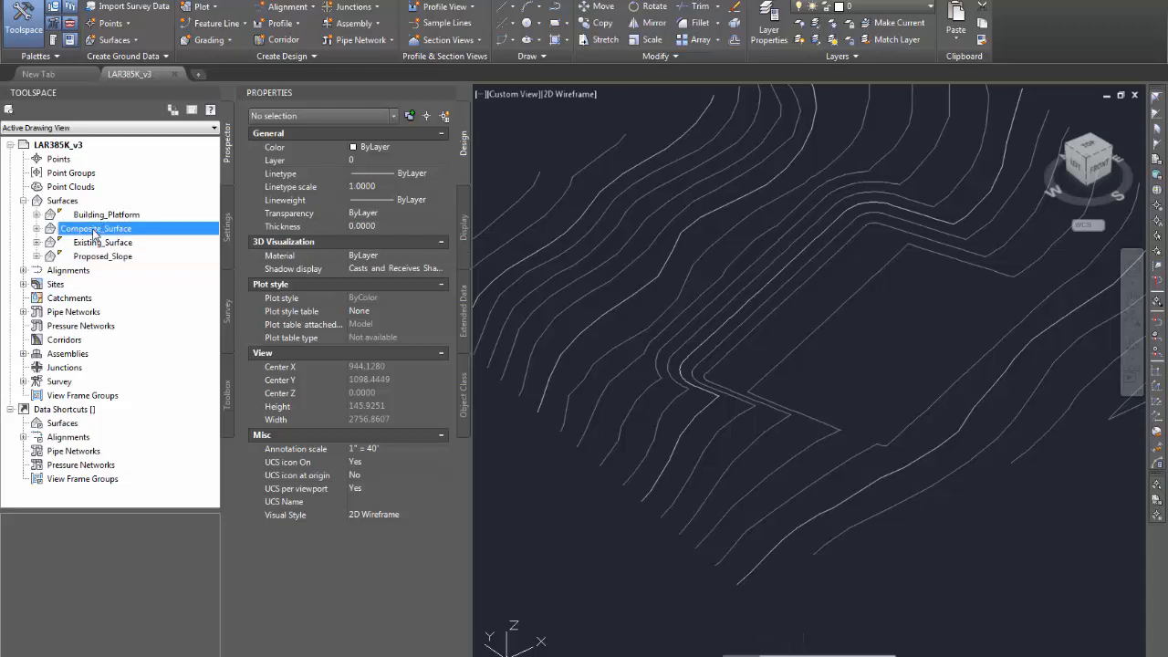
right_click(94, 231)
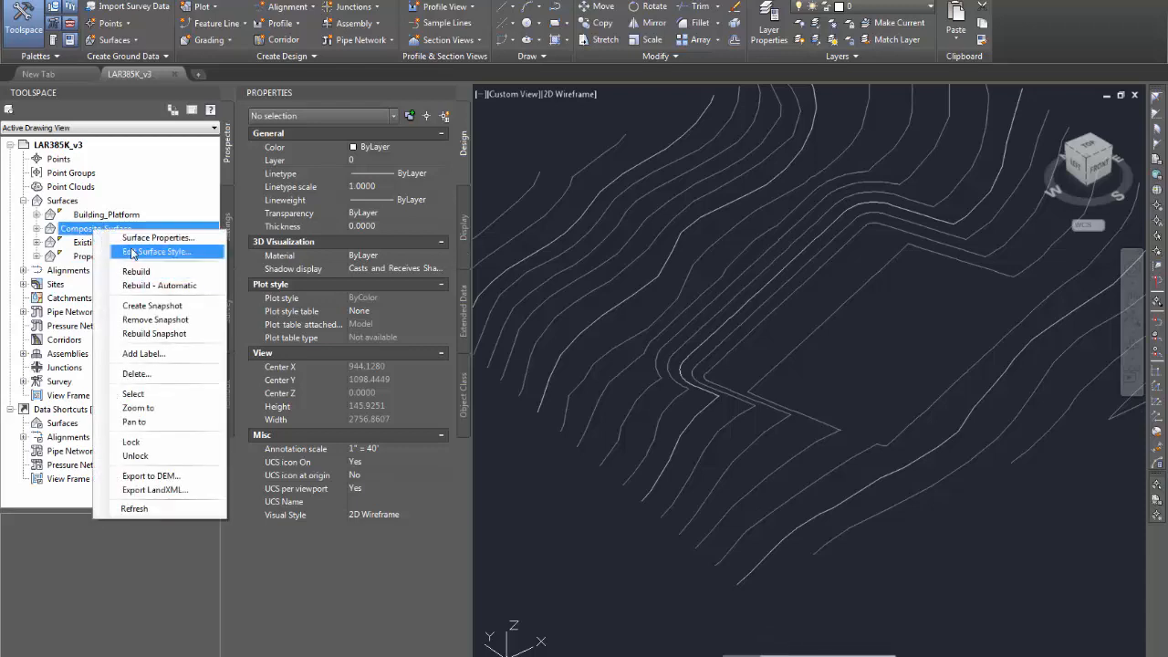
click(132, 252)
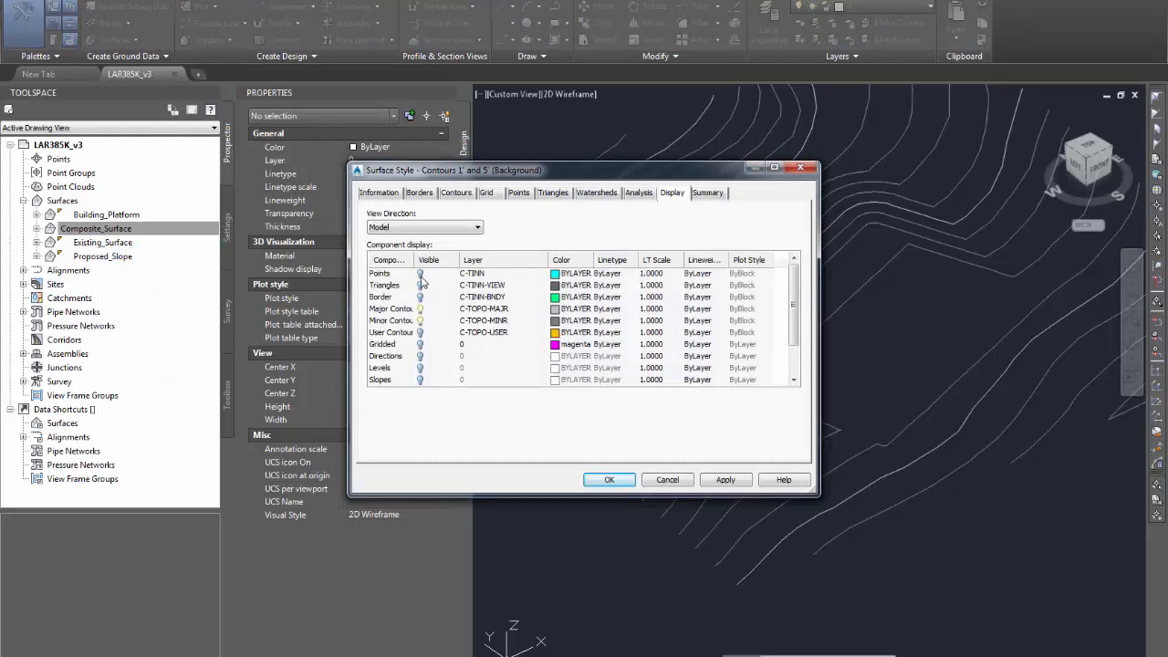
click(421, 287)
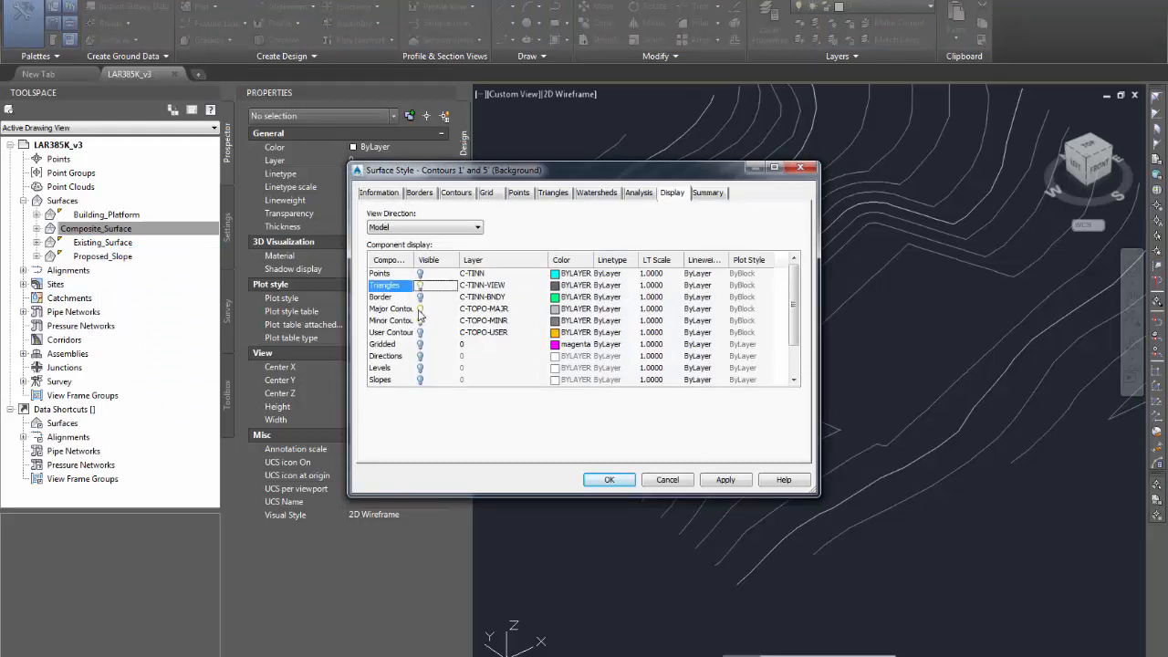
click(421, 310)
click(422, 323)
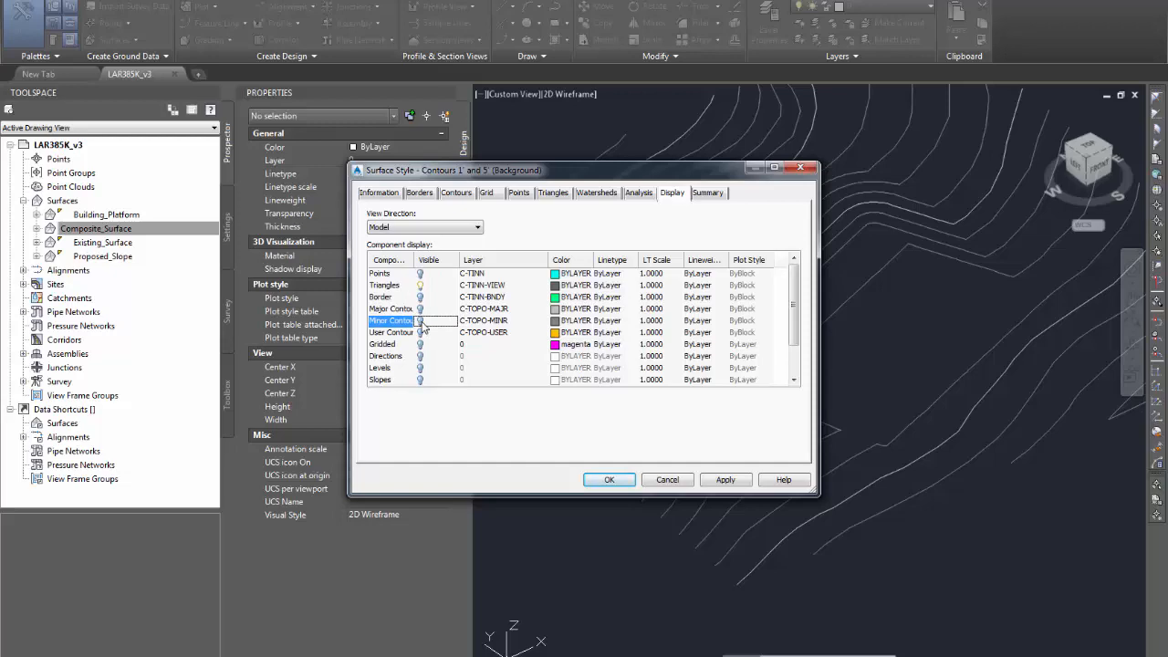
click(725, 481)
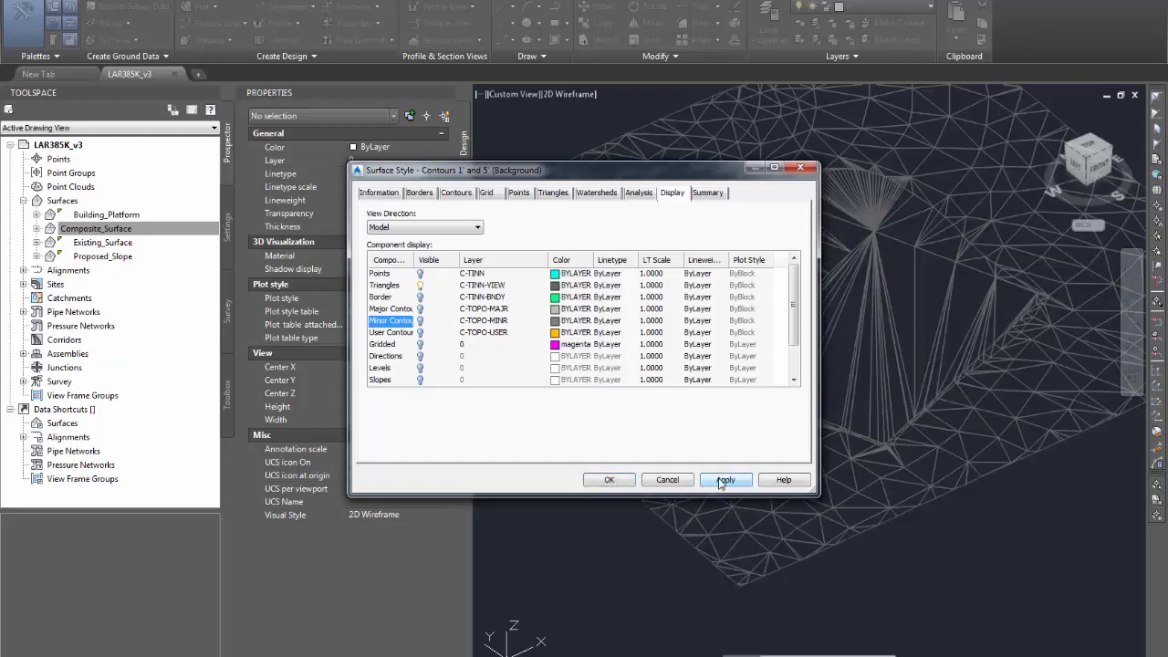
click(609, 480)
Render the current view of the composite surface twice and close the render window.
text(re)
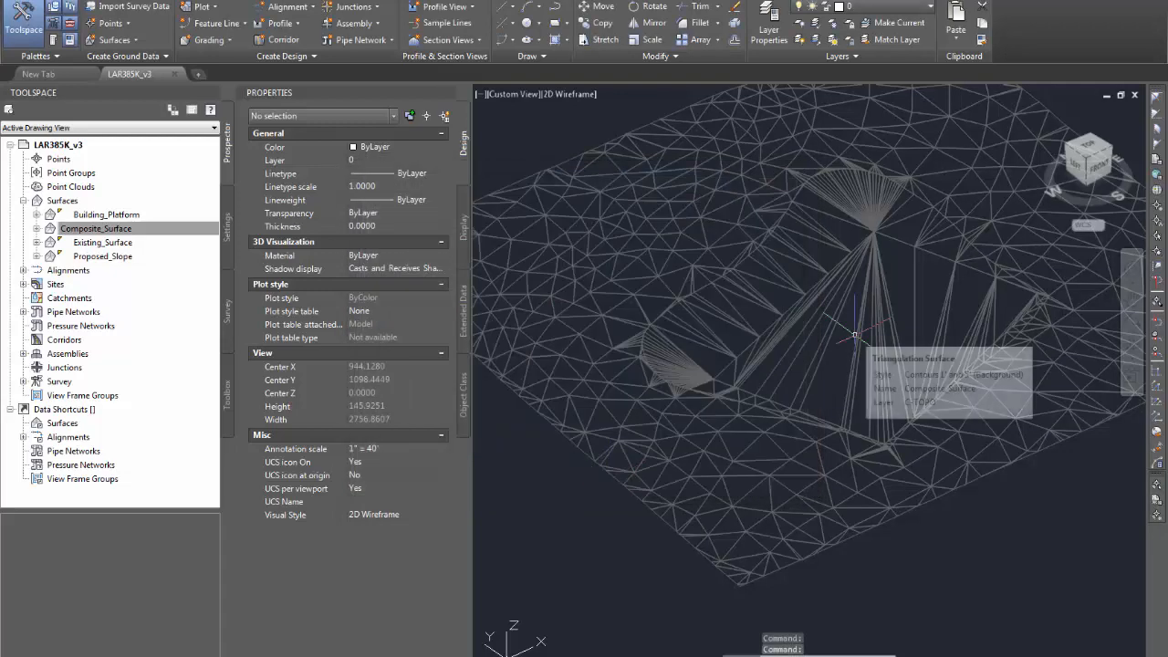
text(nder)
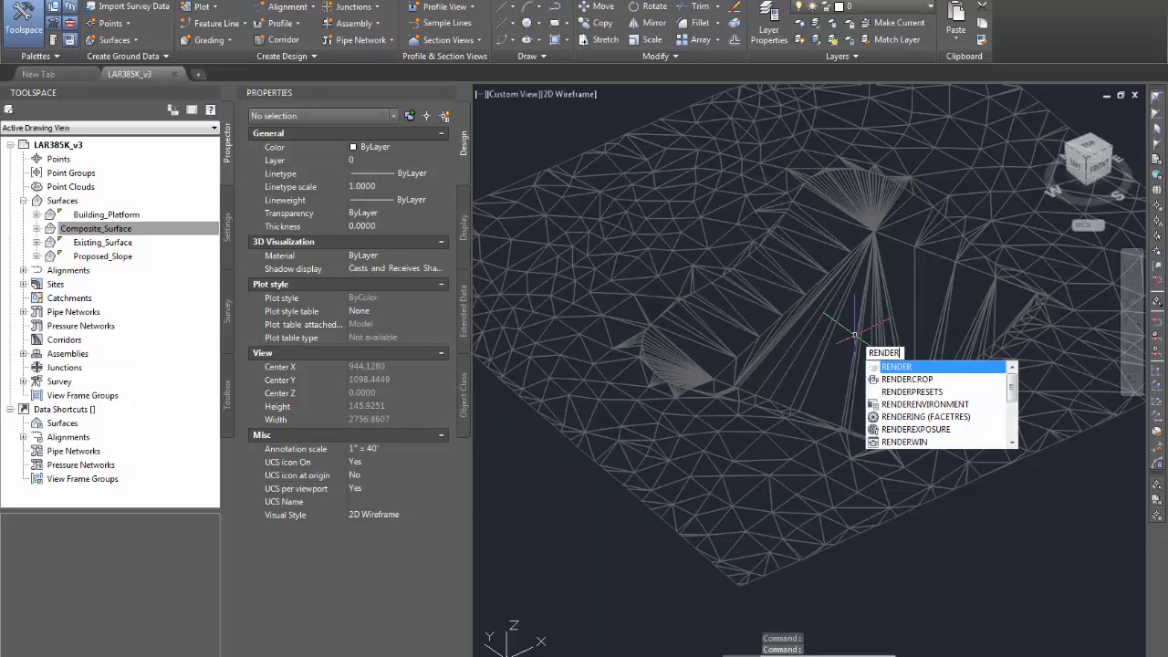
key(Return)
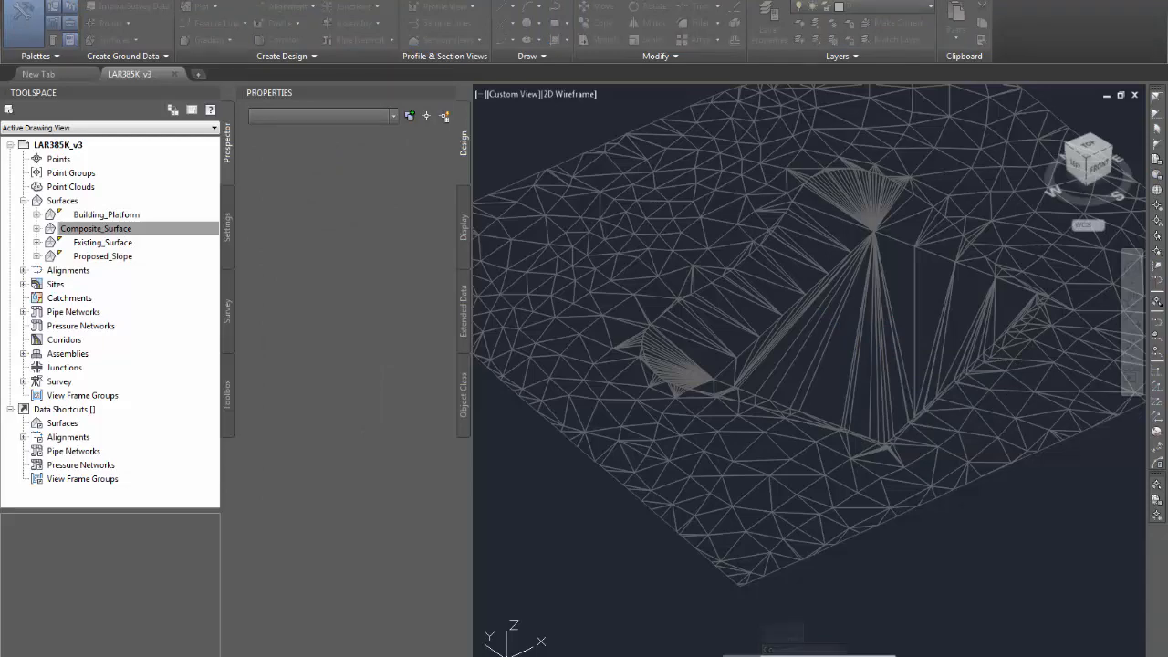
mouse_move(0, 4)
mouse_down()
mouse_move(119, 7)
mouse_move(479, 62)
mouse_move(553, 99)
mouse_move(404, 100)
mouse_up()
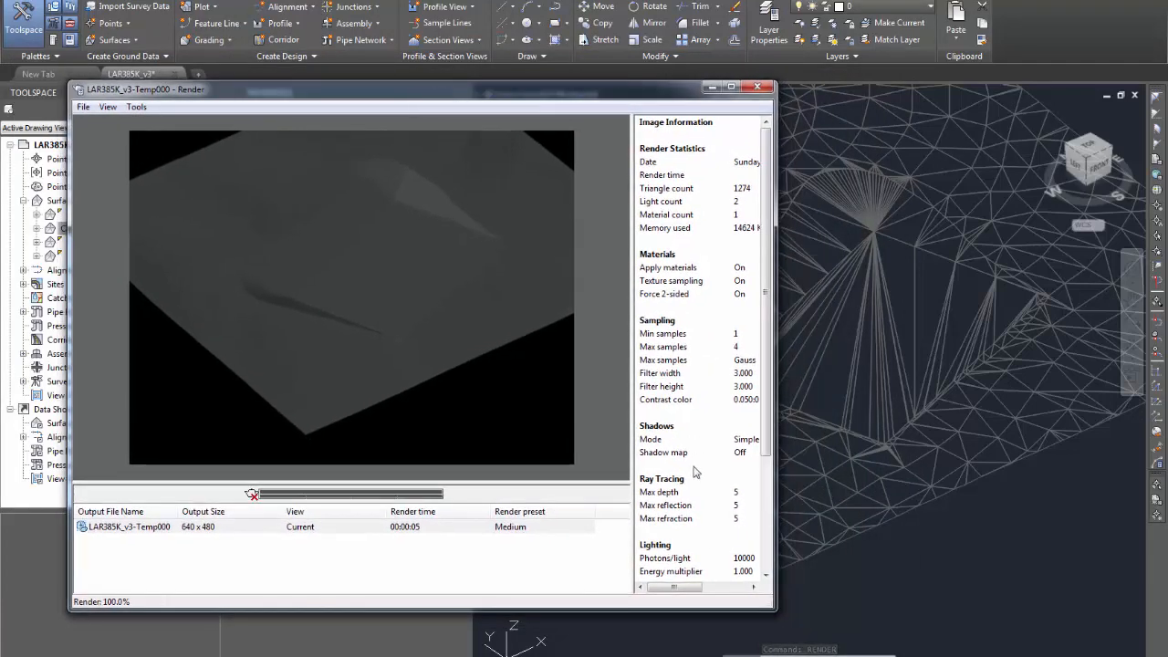
click(777, 655)
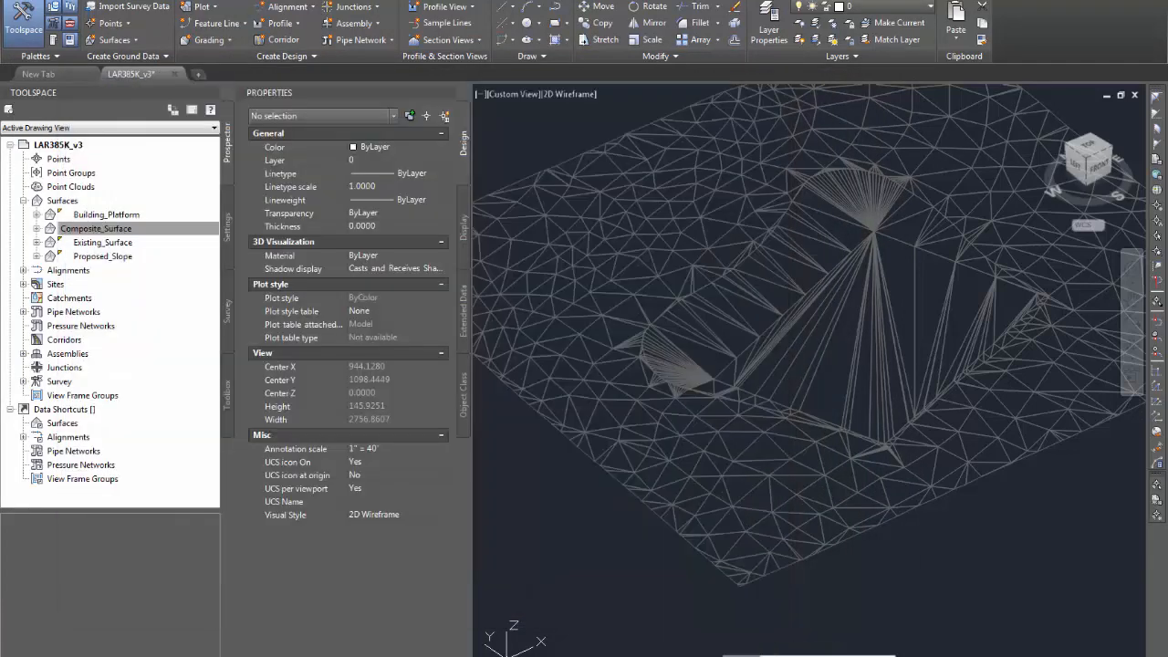
text(render)
key(Return)
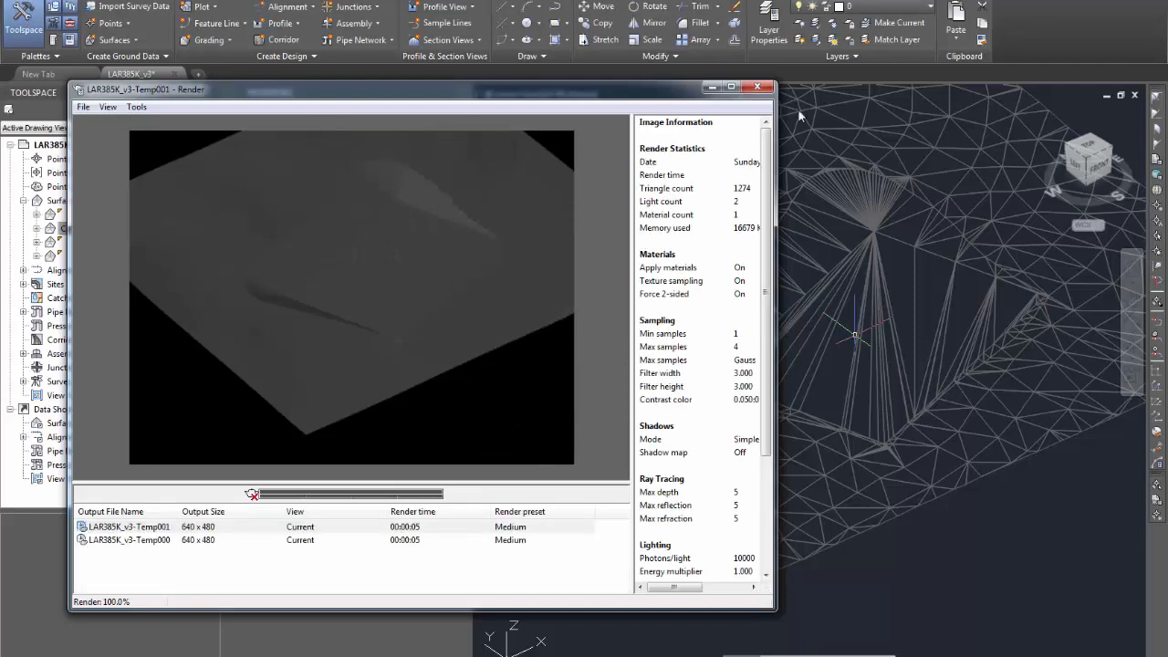
click(757, 87)
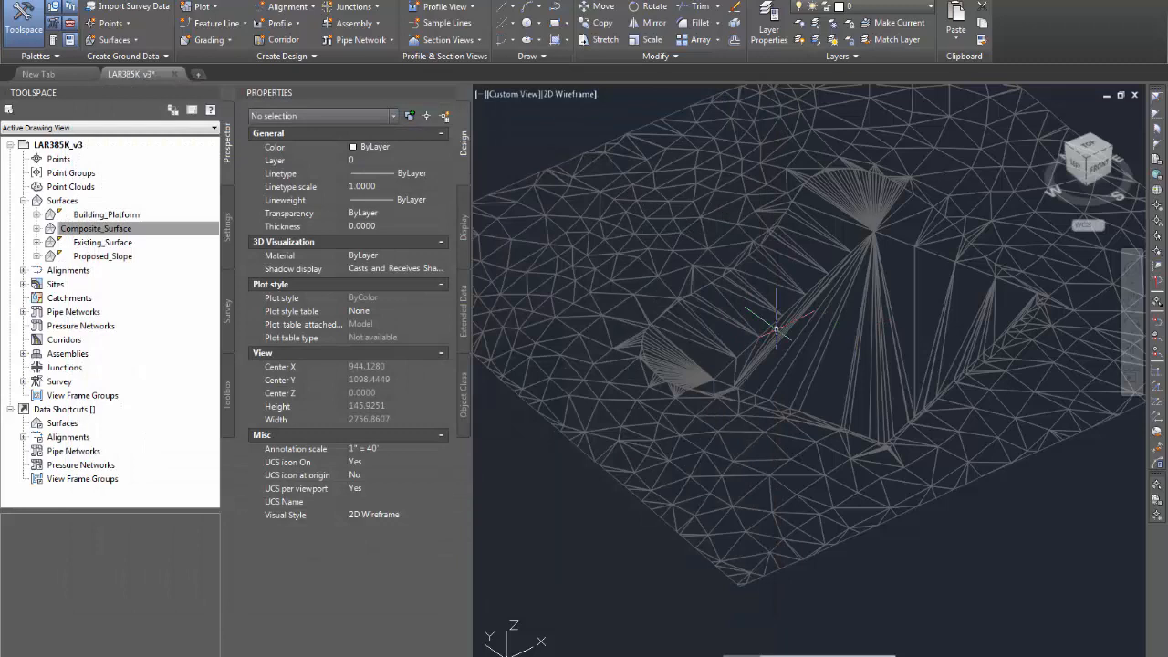
Set the colour of the Triangles component in the Composite_Surface style to index colour 70.
text(z)
key(Return)
text(w)
key(Return)
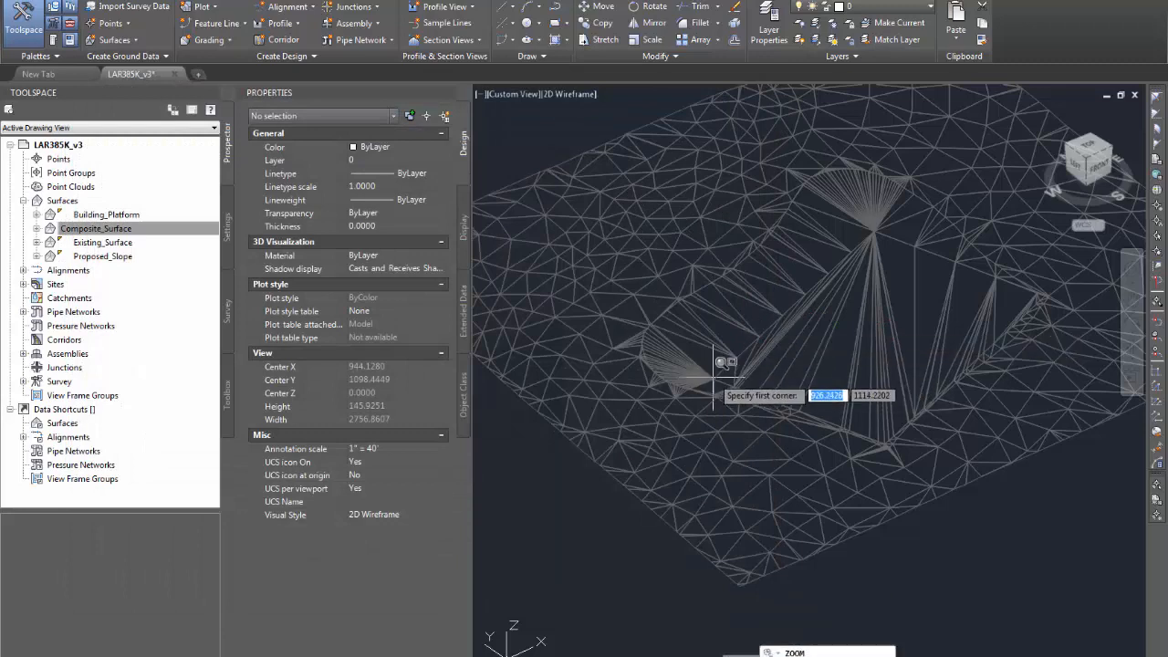
click(713, 377)
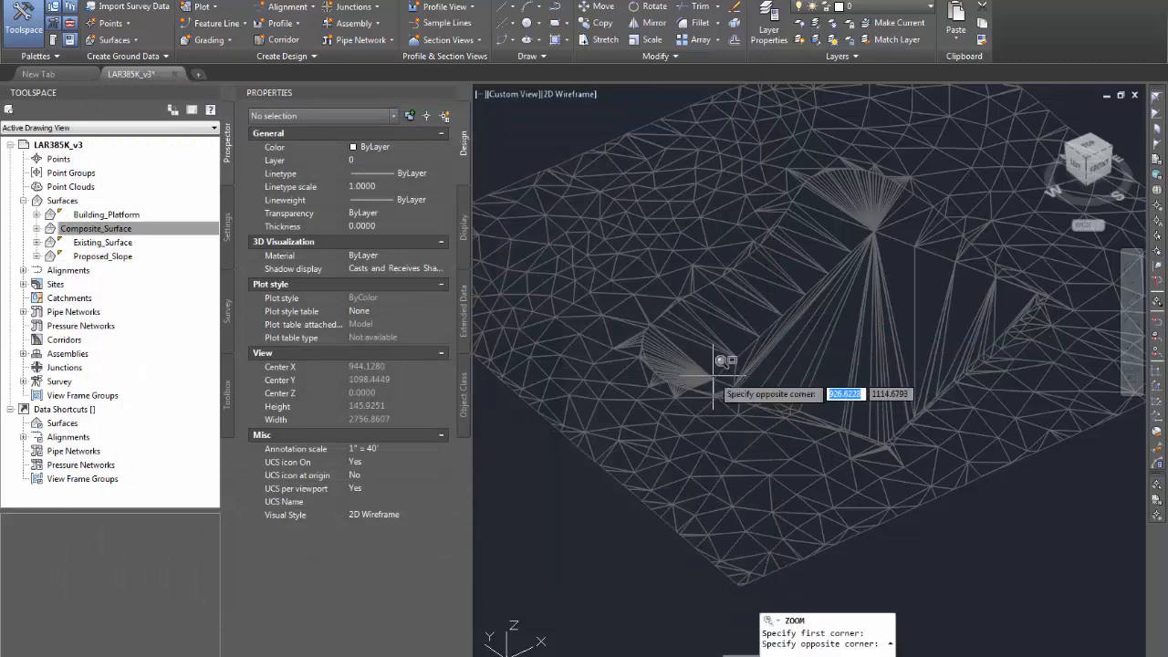
click(959, 488)
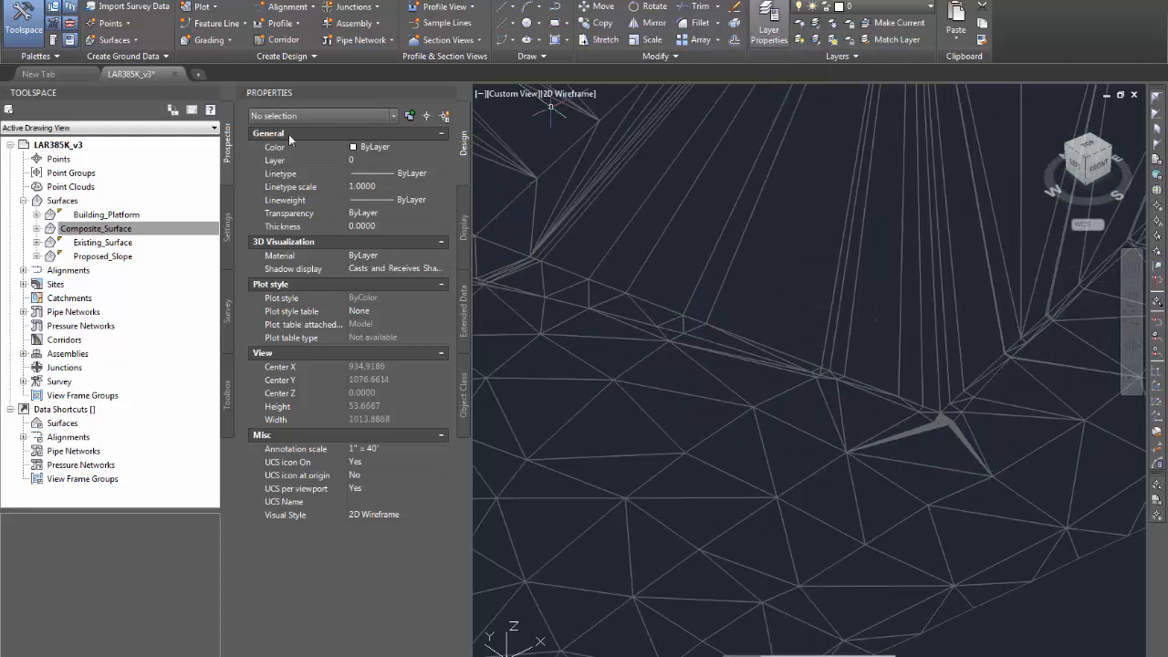
right_click(133, 232)
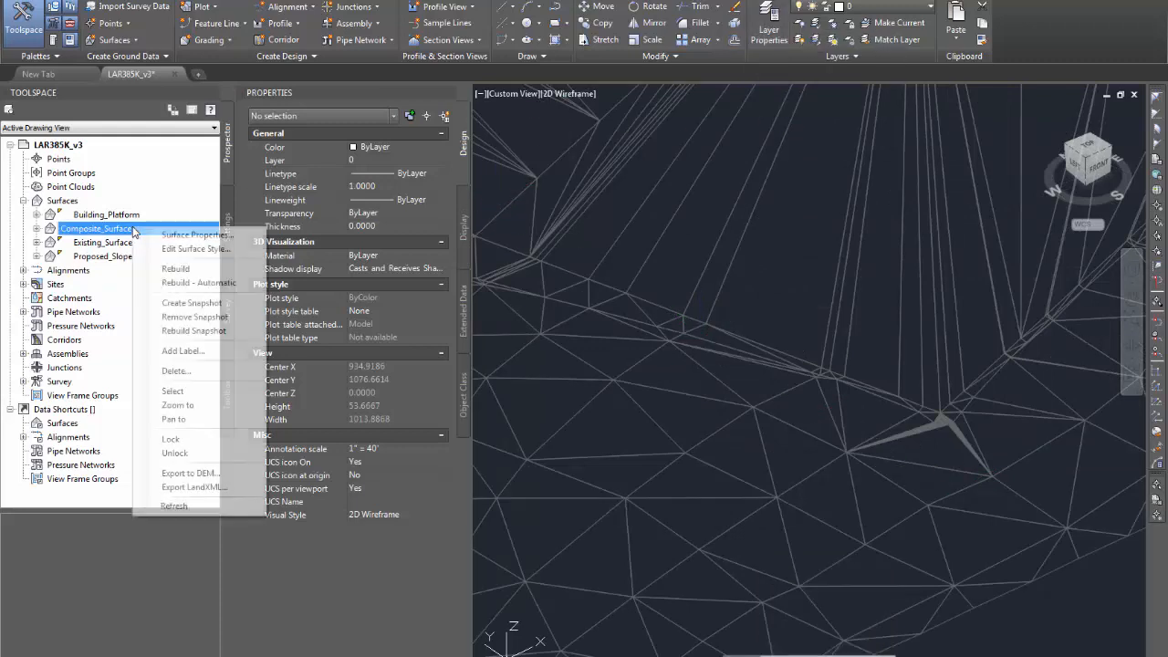
click(183, 253)
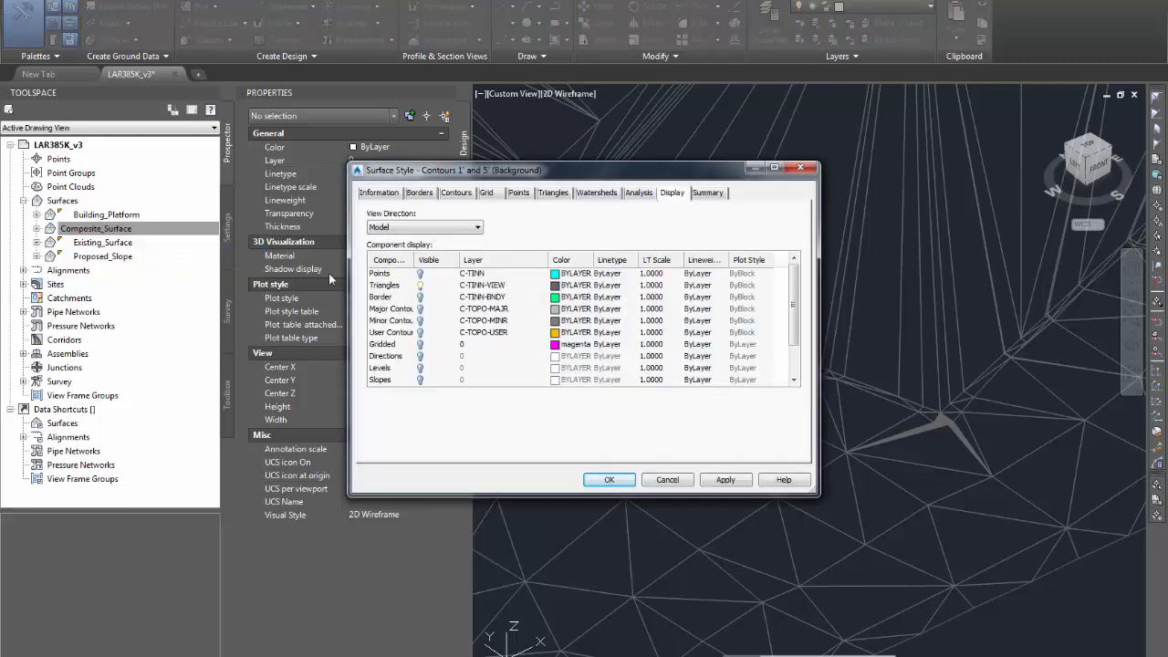
click(557, 285)
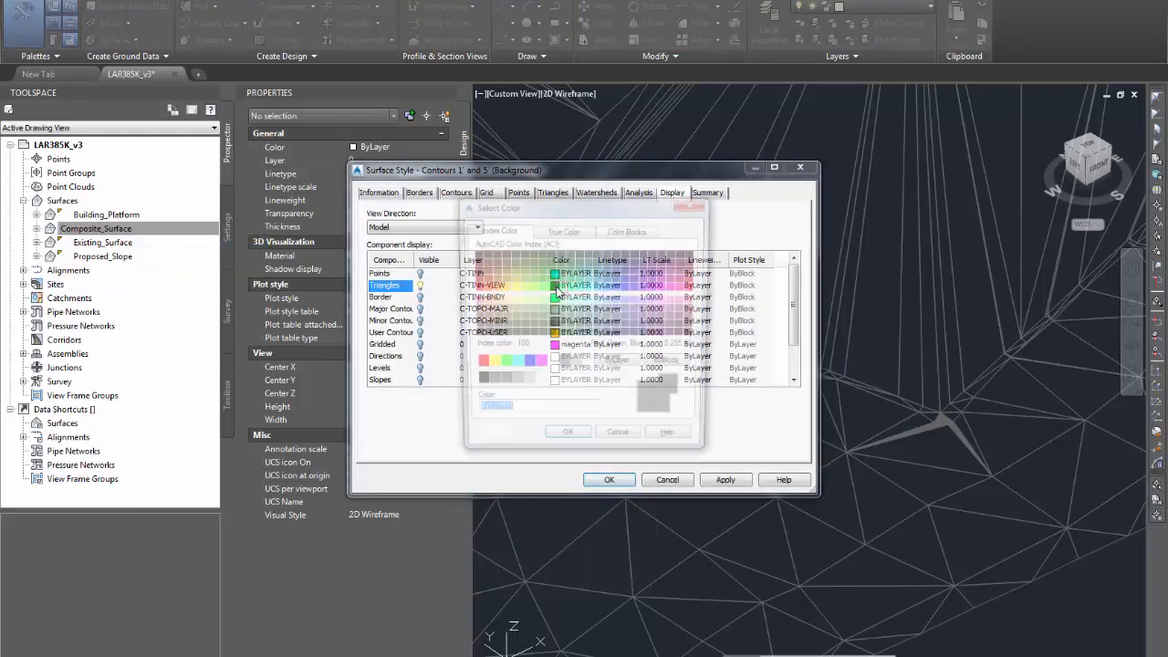
click(530, 287)
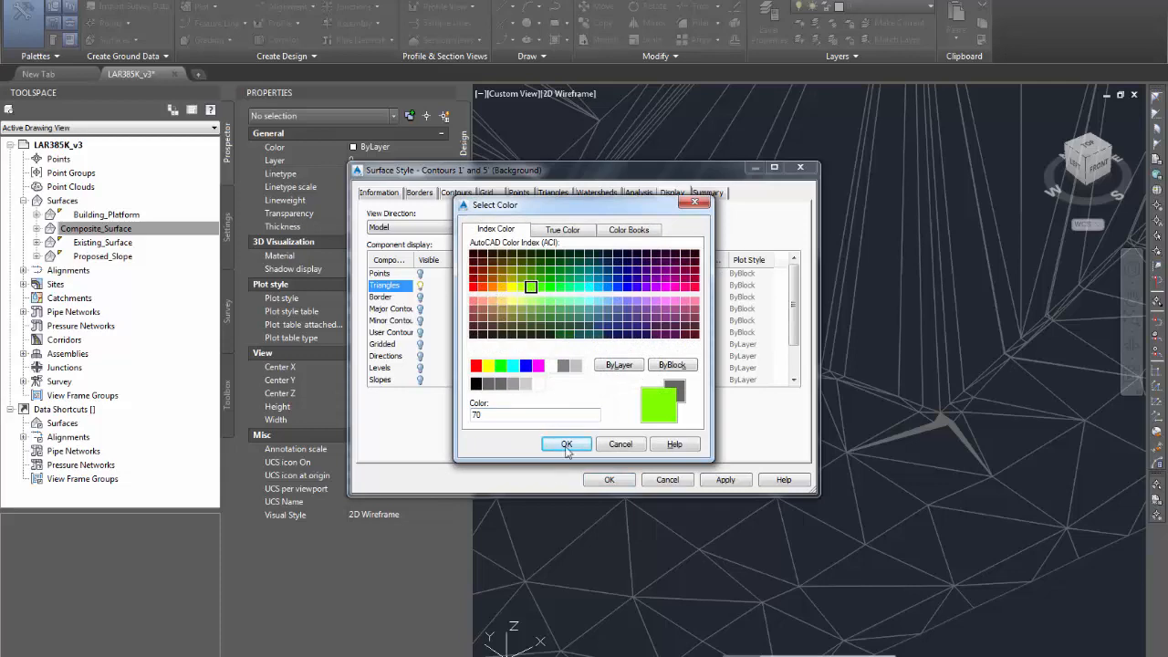
click(566, 444)
click(725, 480)
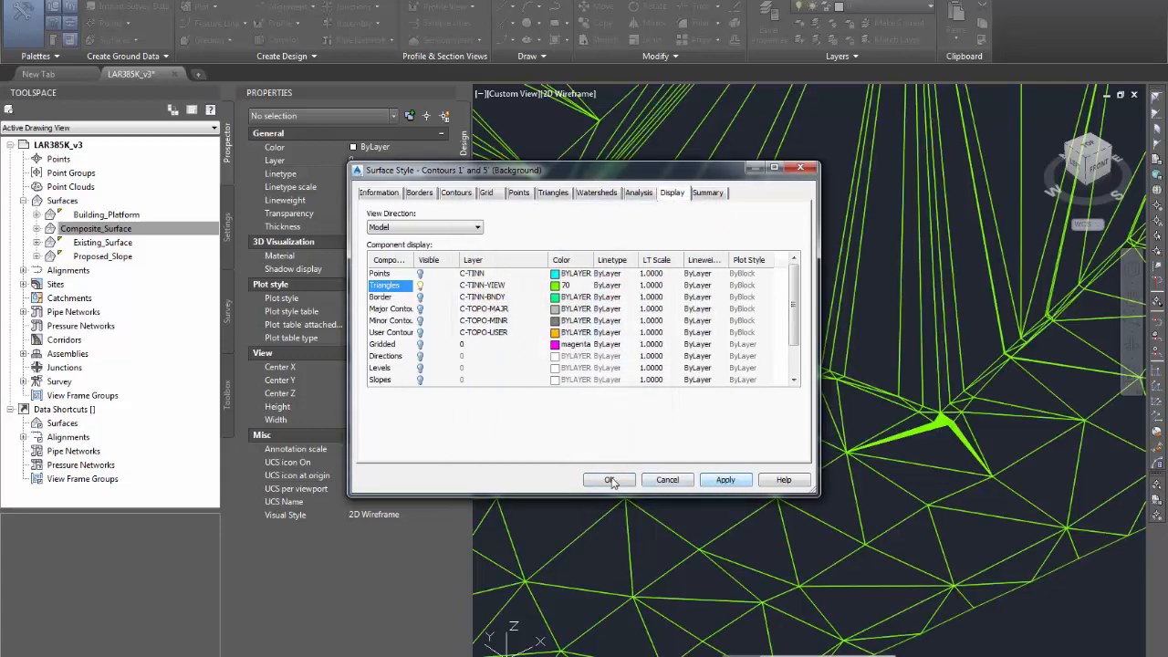
click(608, 480)
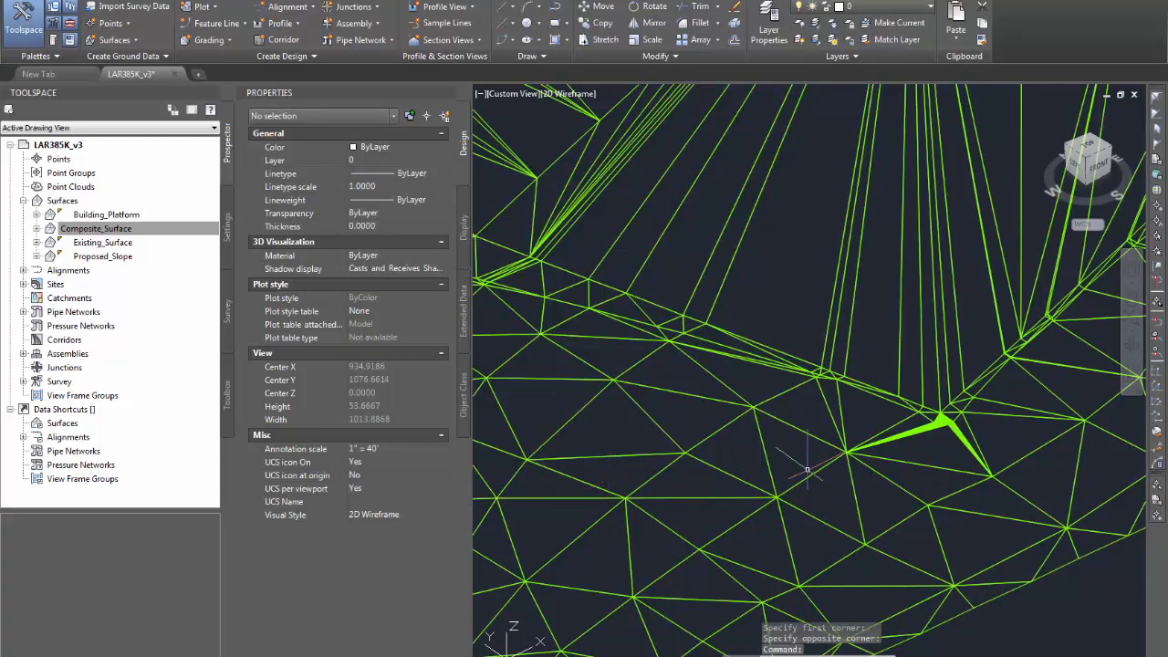
Render the close-up view of the green triangulated surface and save the drawing.
text(render)
key(Return)
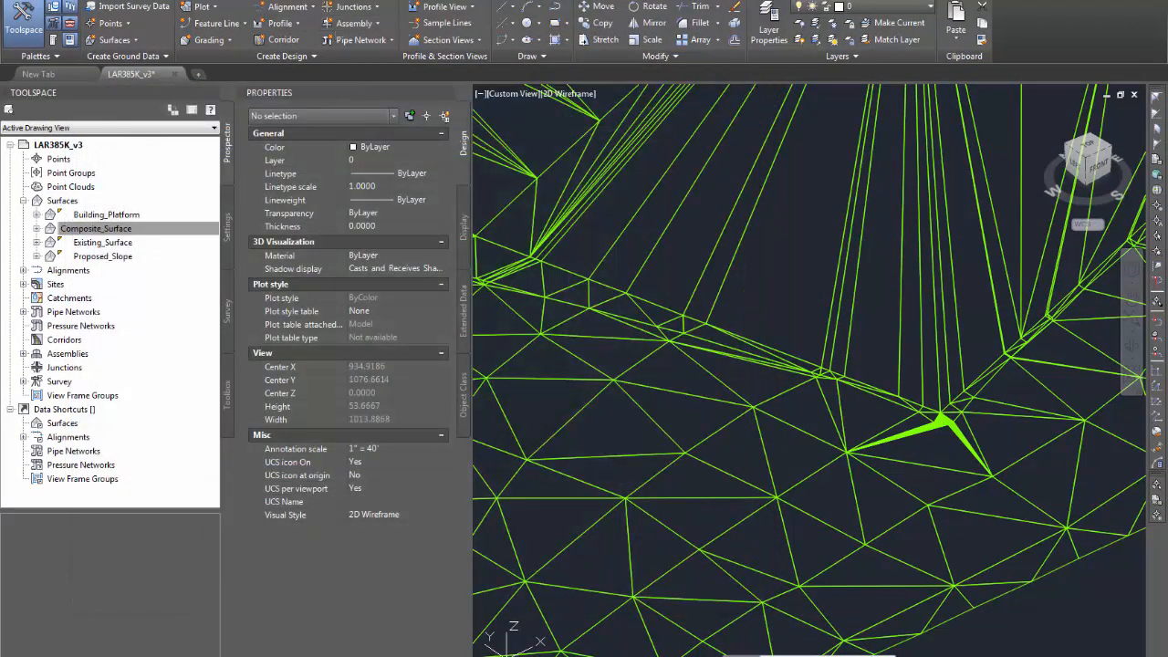
key(ctrl+s)
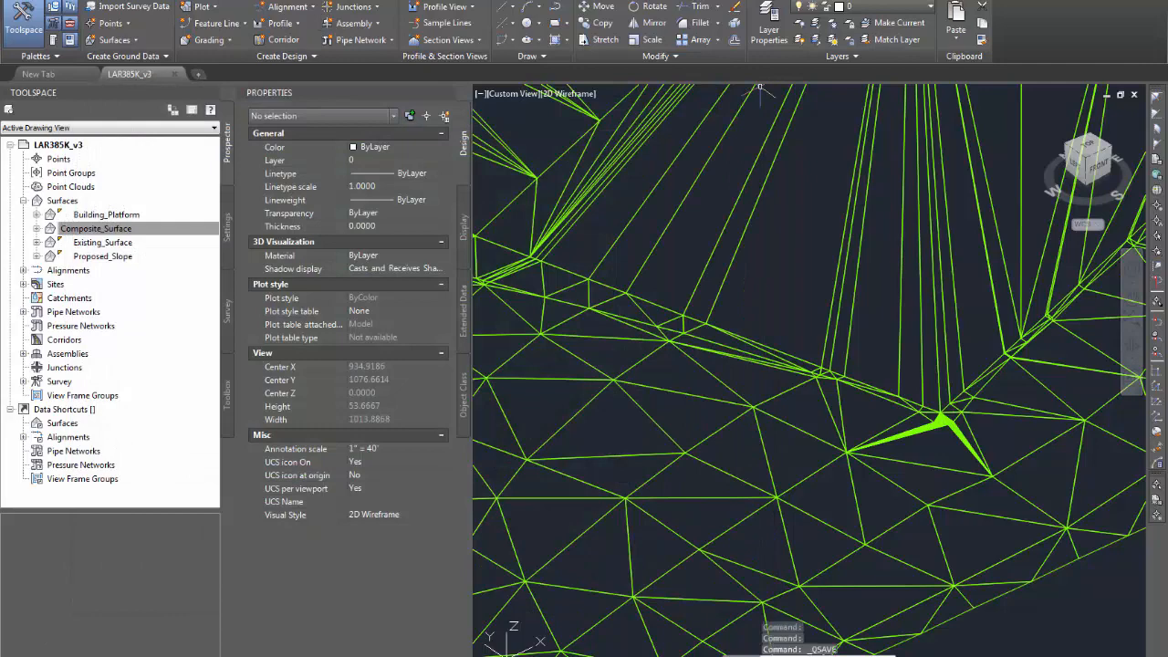